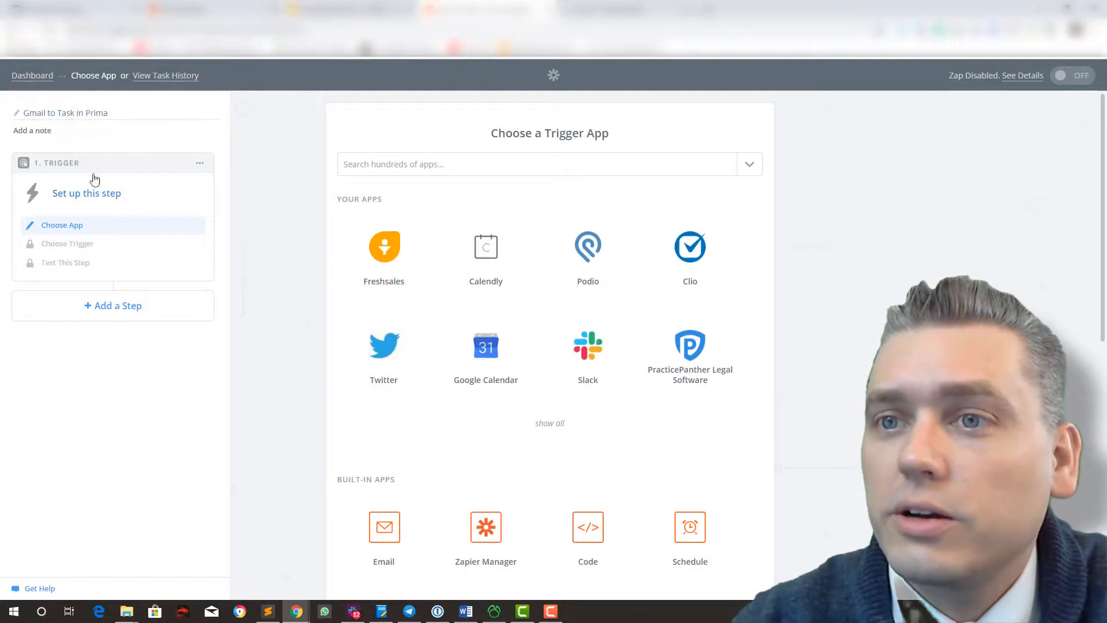
# Choose Gmail as the trigger app and save New Email as its trigger event.
pyautogui.click(415, 164)
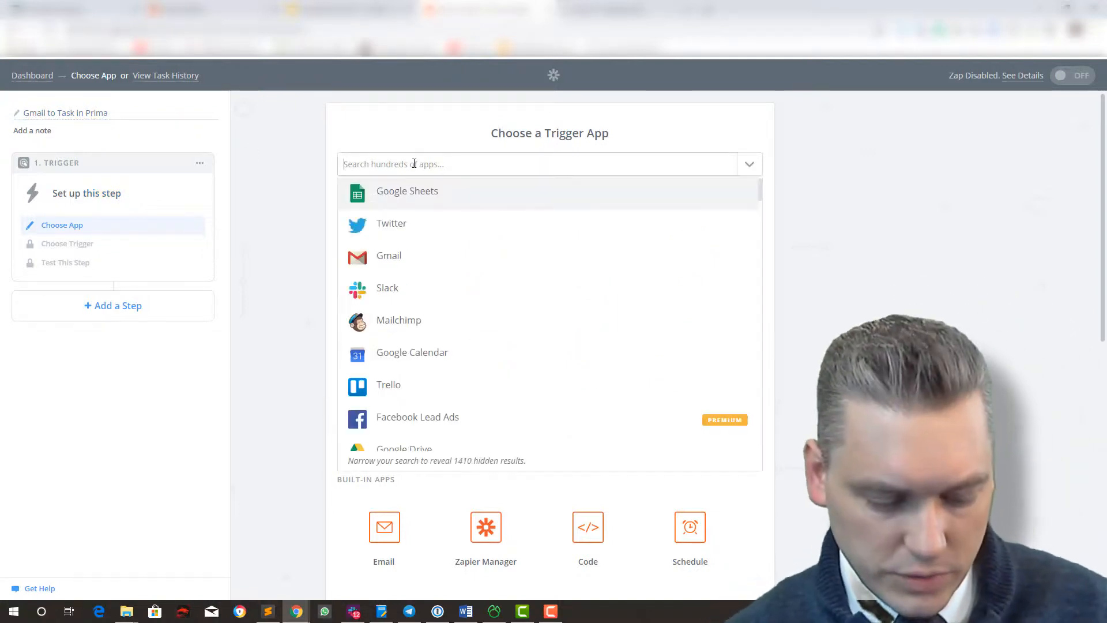
pyautogui.write('Gmail')
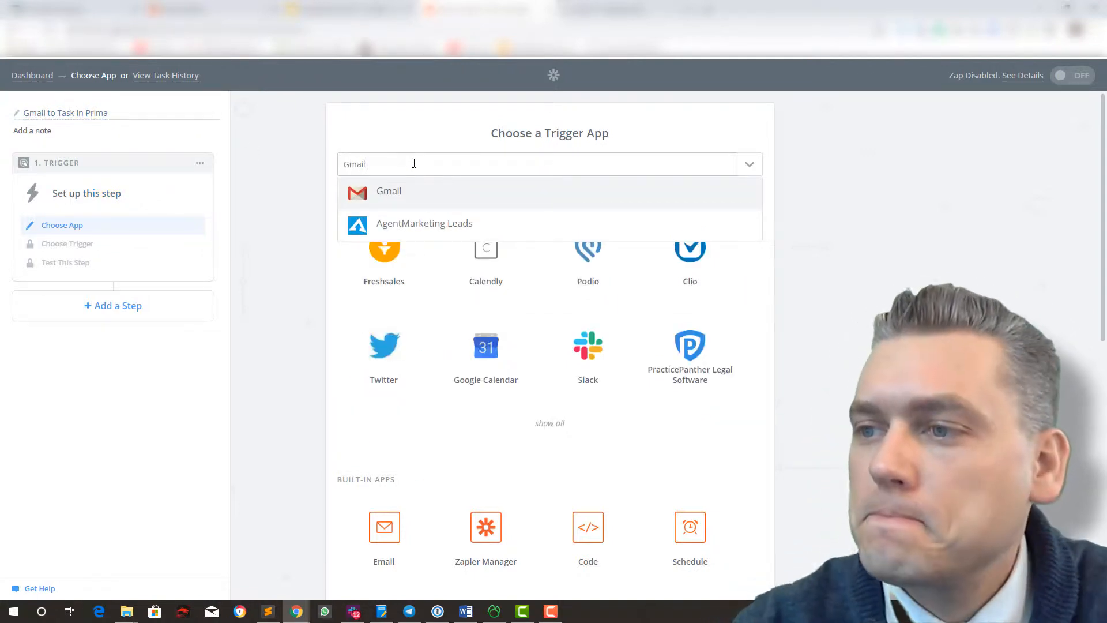
pyautogui.click(397, 193)
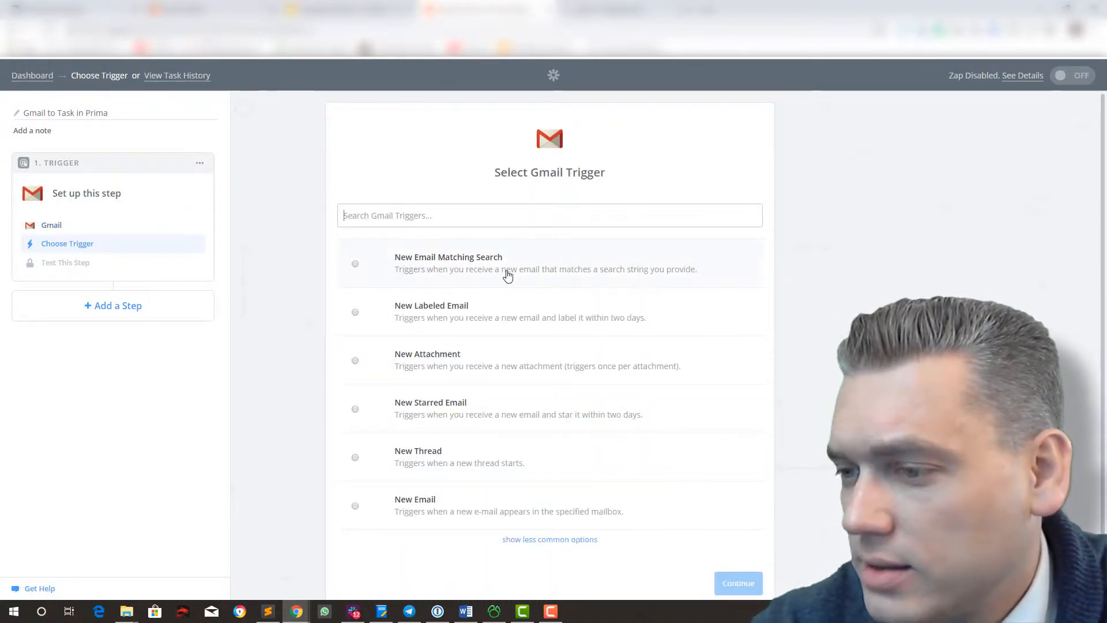
pyautogui.scroll(-1, 487, 346)
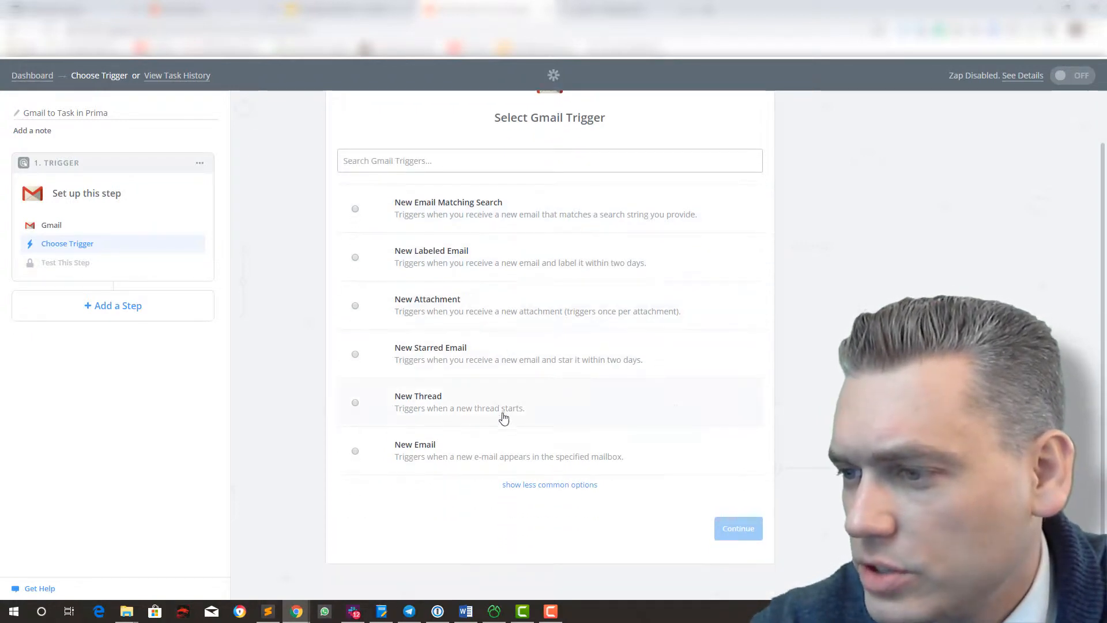
pyautogui.click(407, 455)
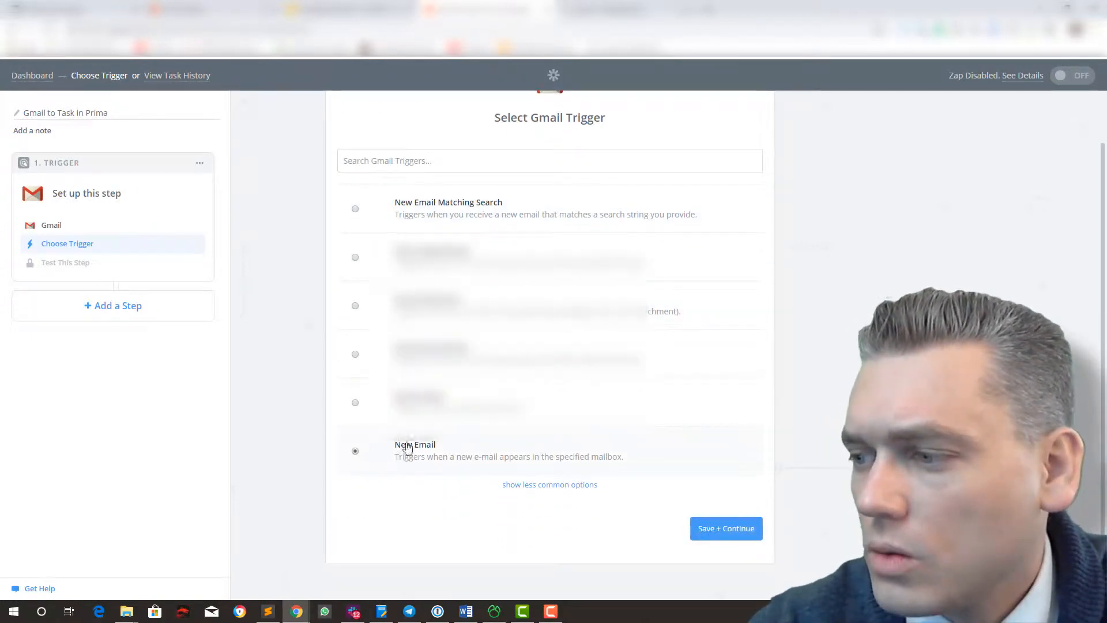
pyautogui.click(720, 535)
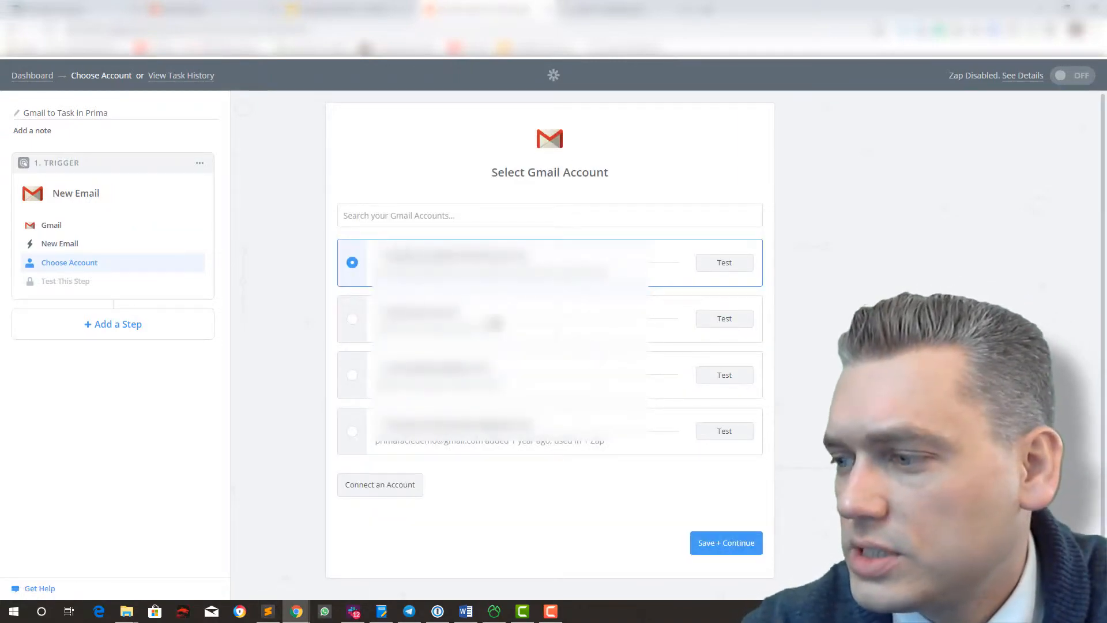
# Keep the preselected Gmail account and the inbox with all labels, and use Email A as the trigger sample.
pyautogui.click(713, 548)
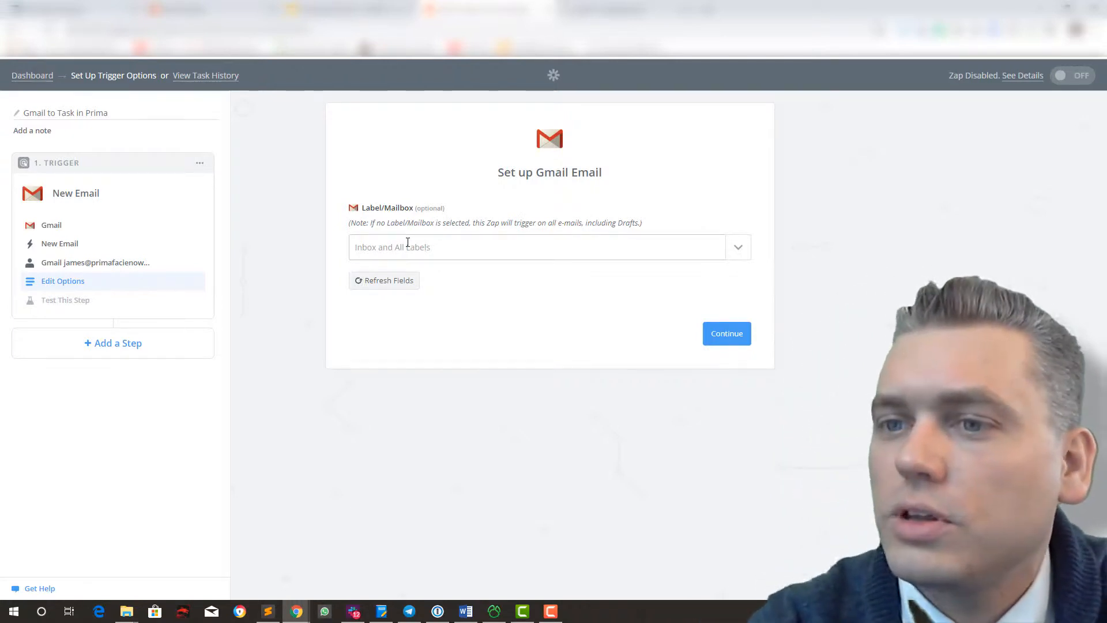
pyautogui.click(724, 342)
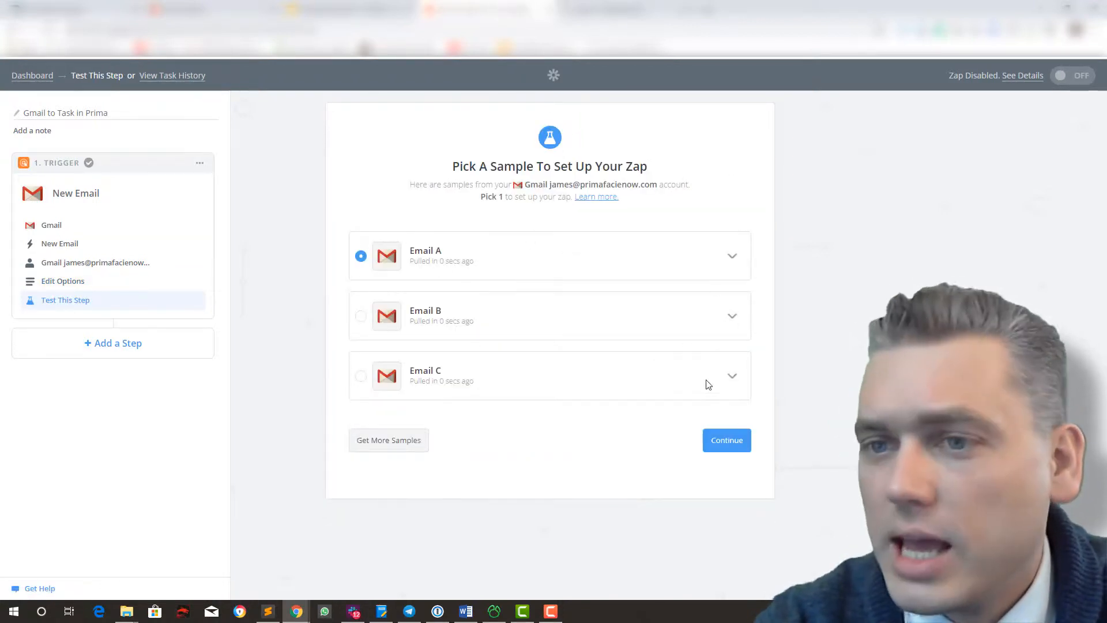
pyautogui.click(730, 443)
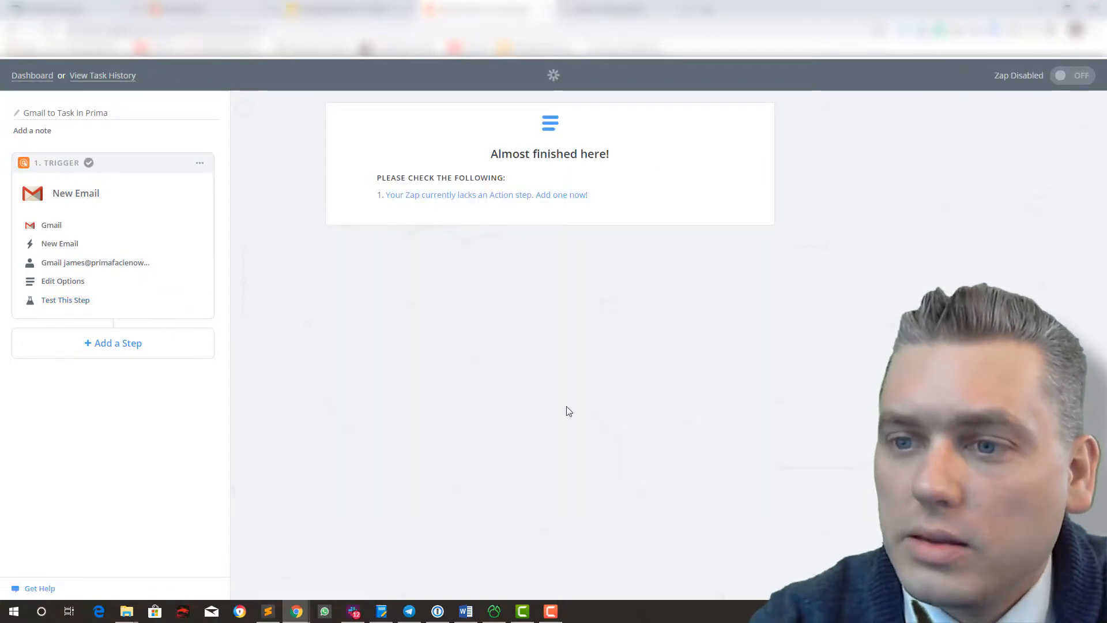
pyautogui.click(117, 349)
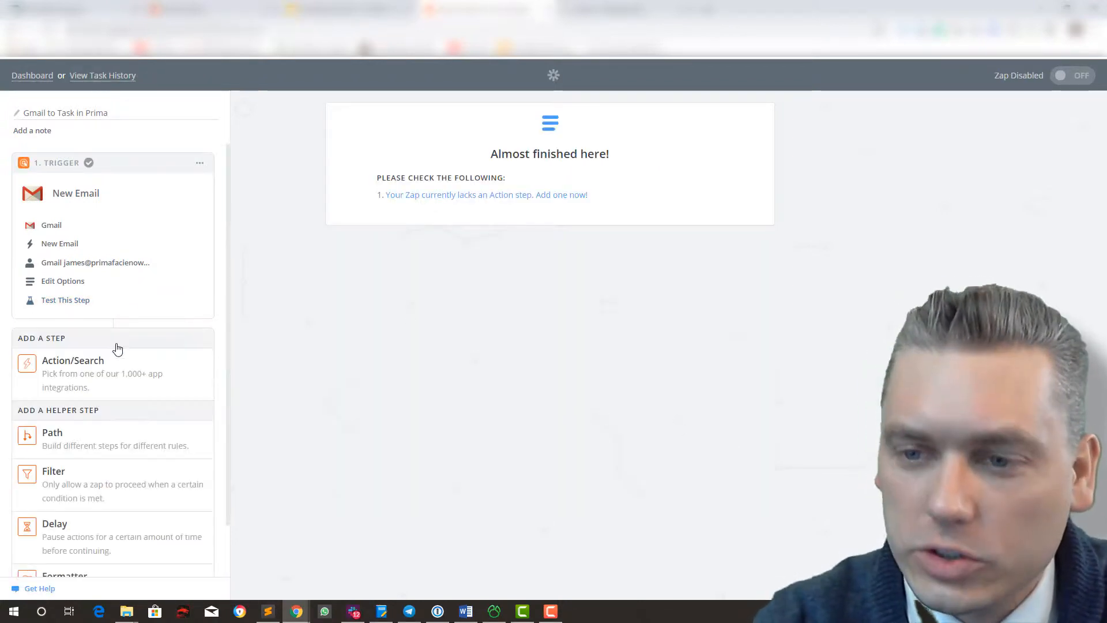
pyautogui.click(126, 485)
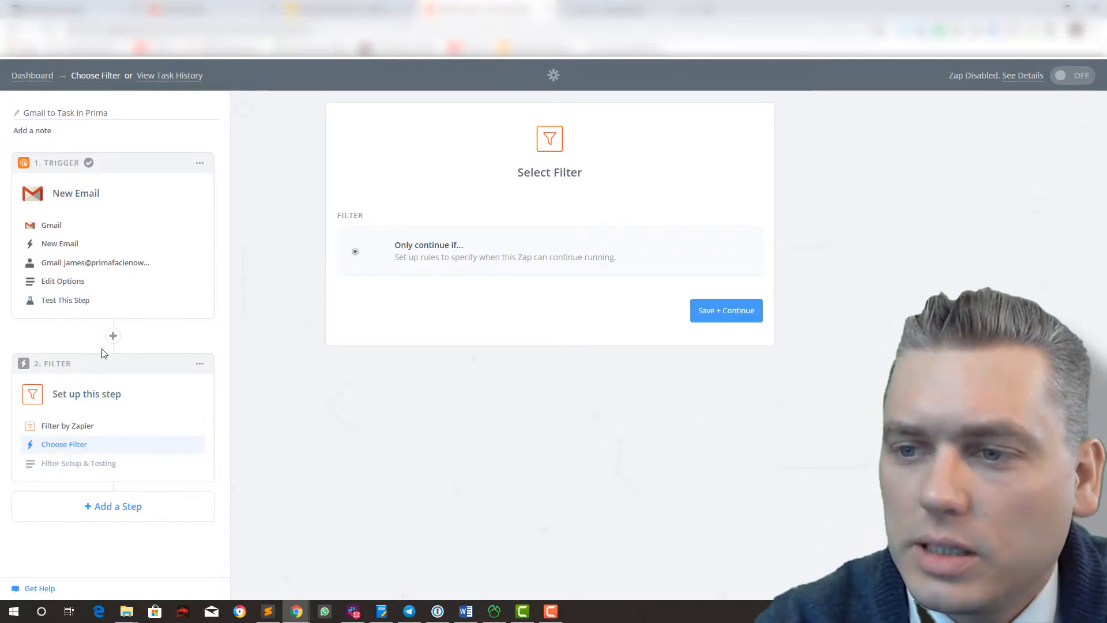
pyautogui.click(200, 364)
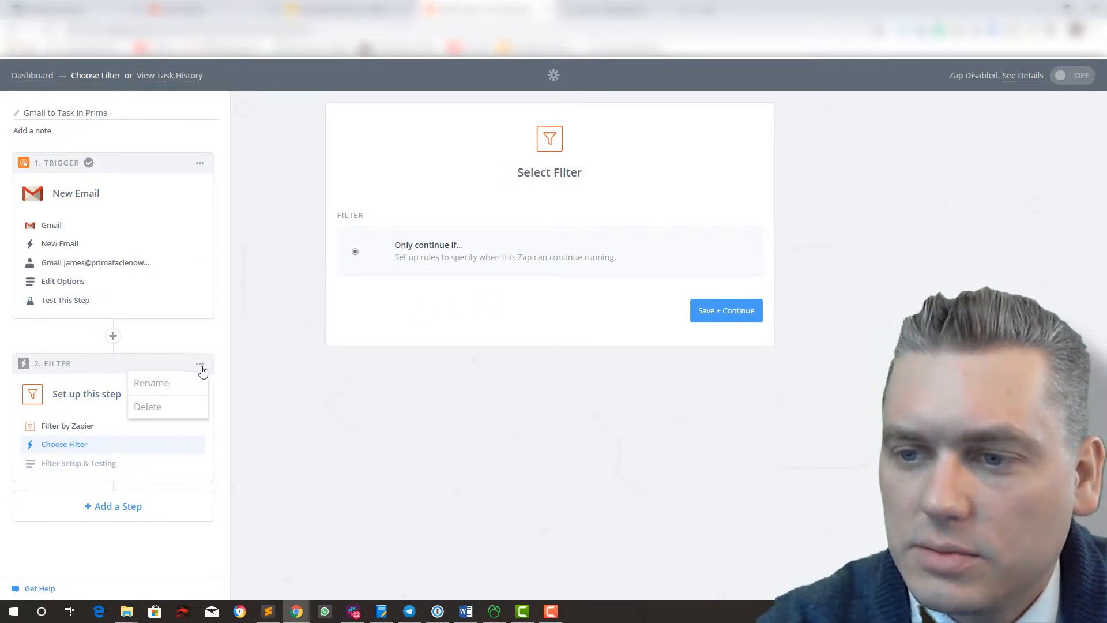
pyautogui.click(148, 406)
pyautogui.click(155, 408)
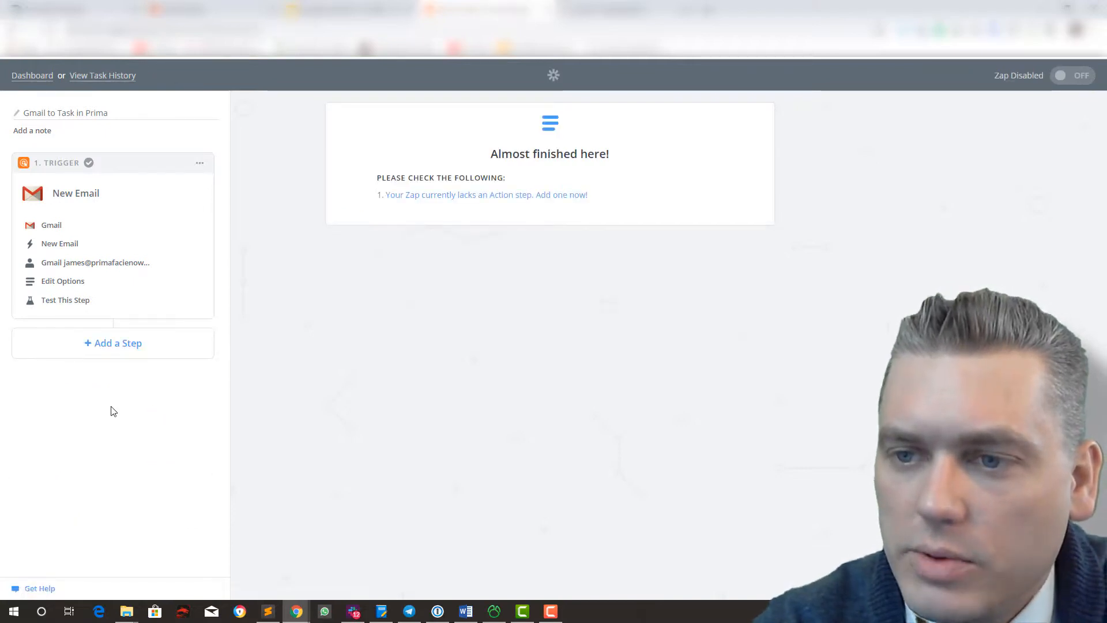
# Add an action step after the Gmail trigger and choose PrimaFacie (1.0.0) as its app.
pyautogui.click(103, 343)
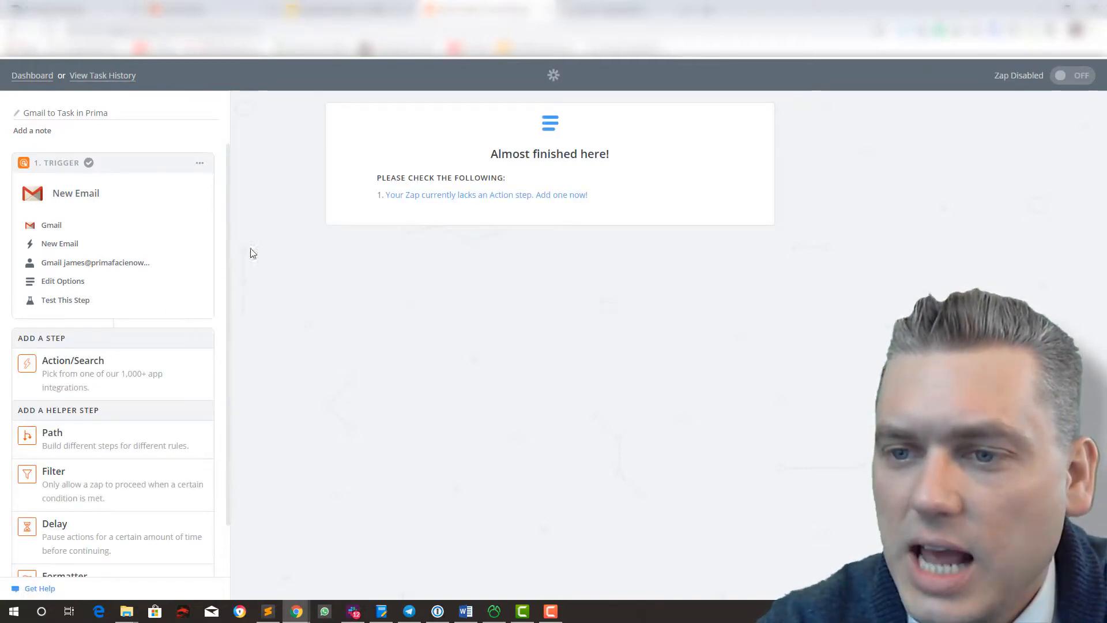
pyautogui.click(452, 197)
pyautogui.click(448, 155)
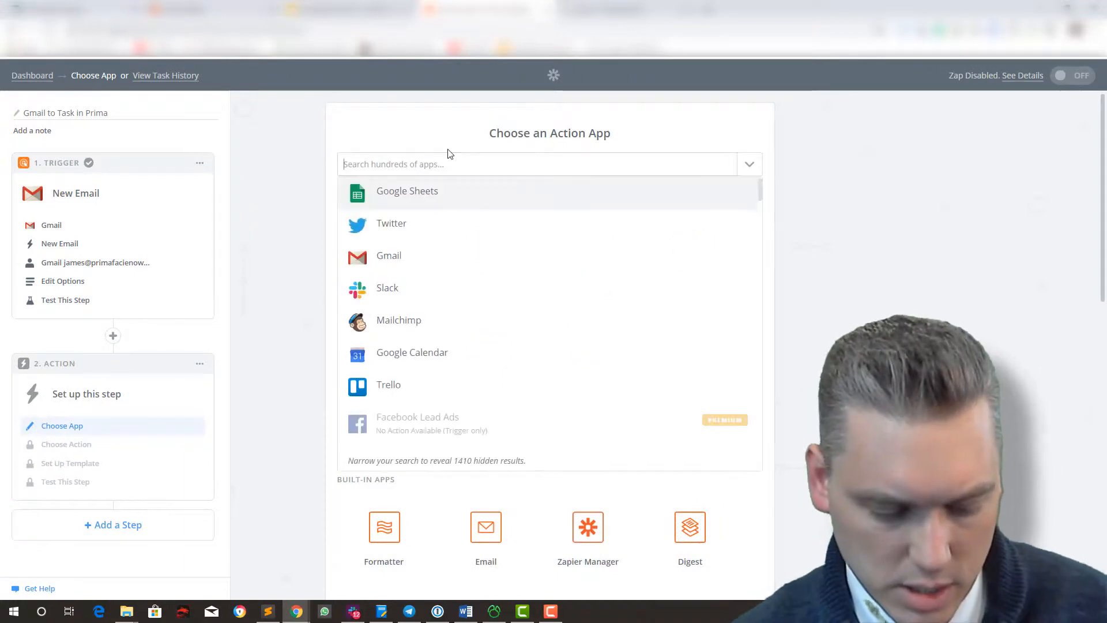
pyautogui.write('prima')
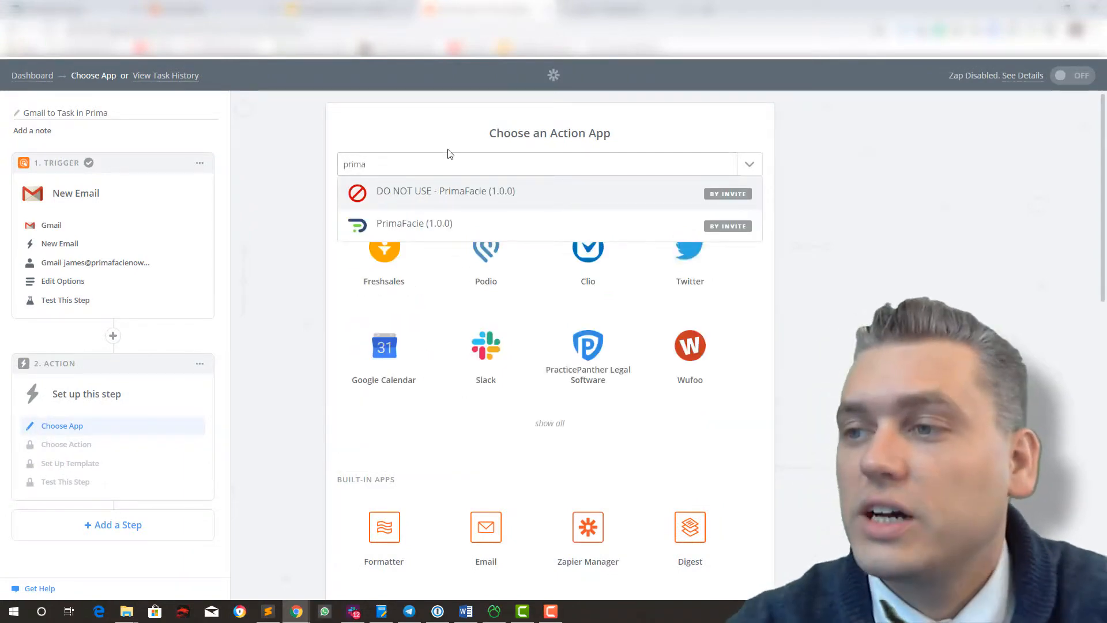
pyautogui.click(407, 229)
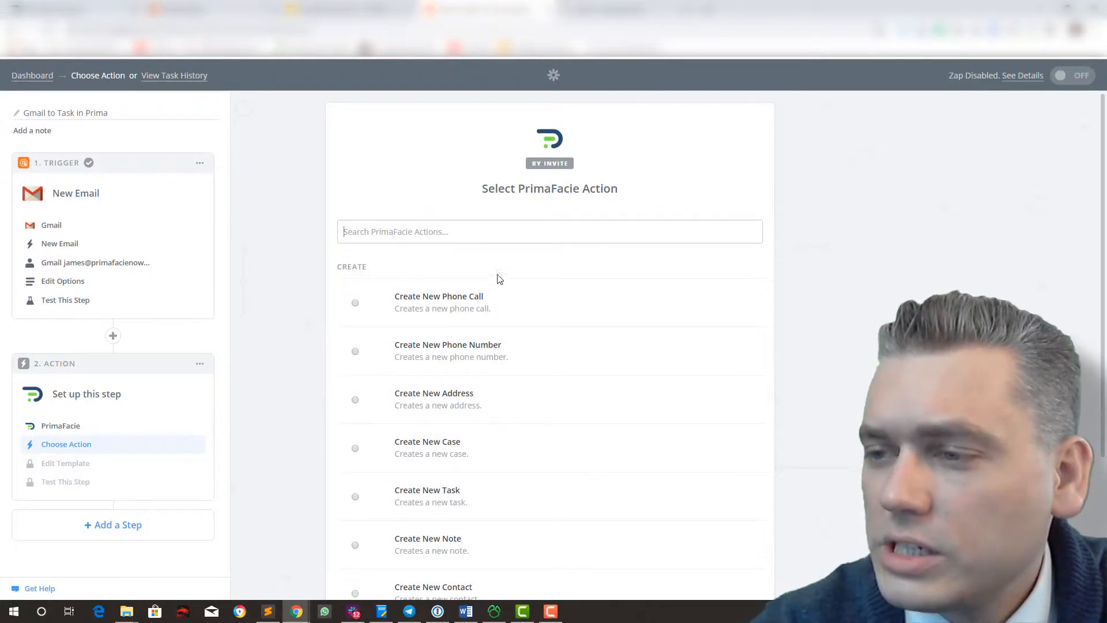
# Set the PrimaFacie action to Search Contact and save it with the preselected PrimaFacie account.
pyautogui.scroll(-3, 506, 285)
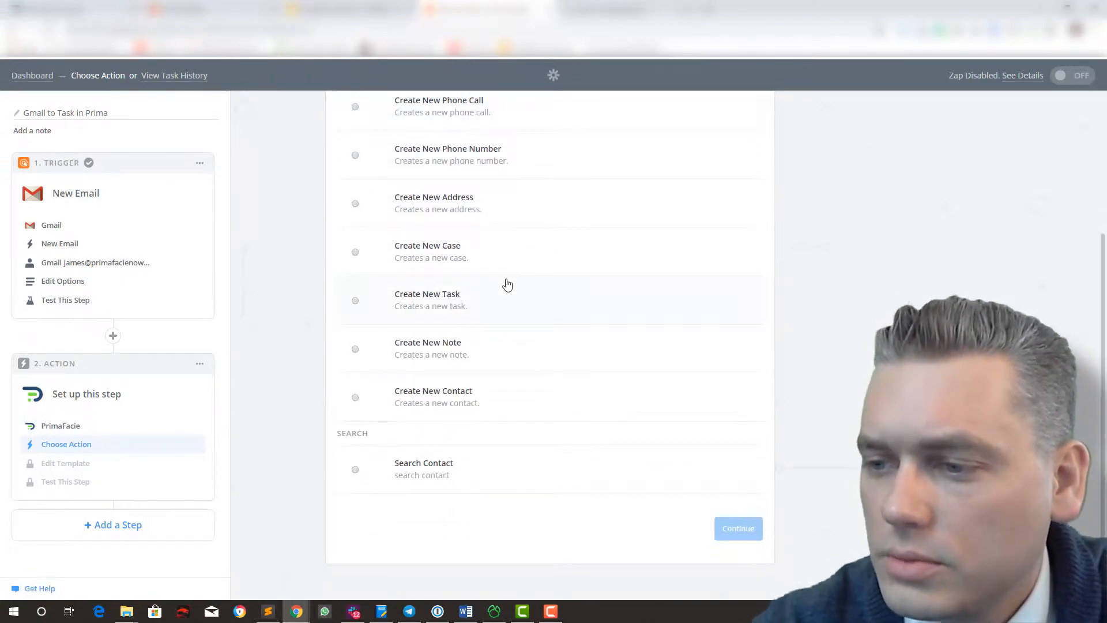
pyautogui.click(355, 470)
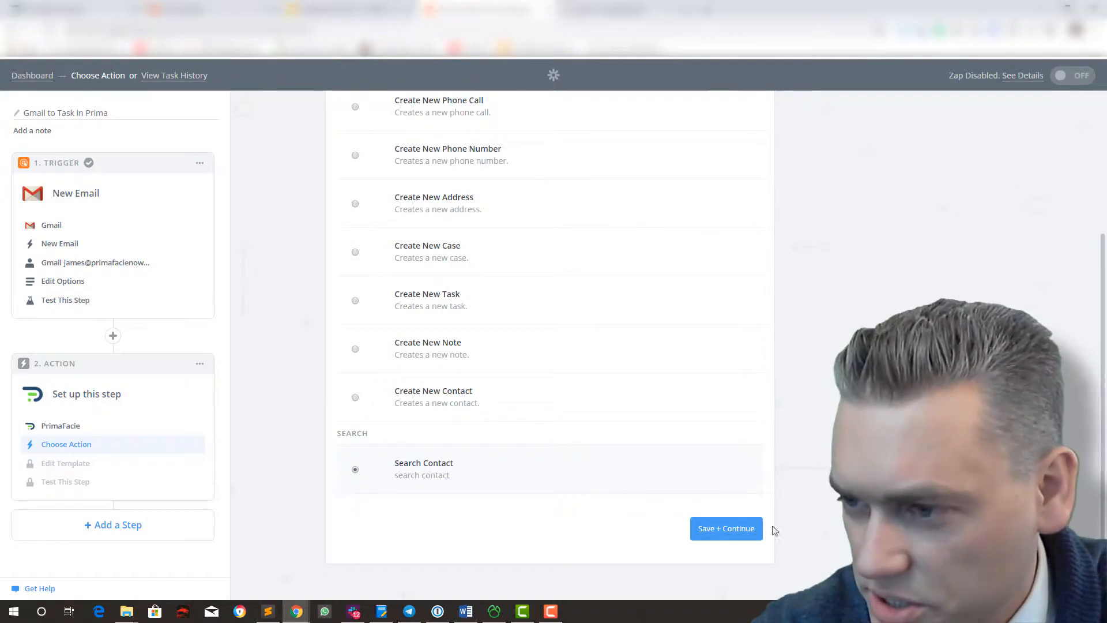
pyautogui.click(732, 529)
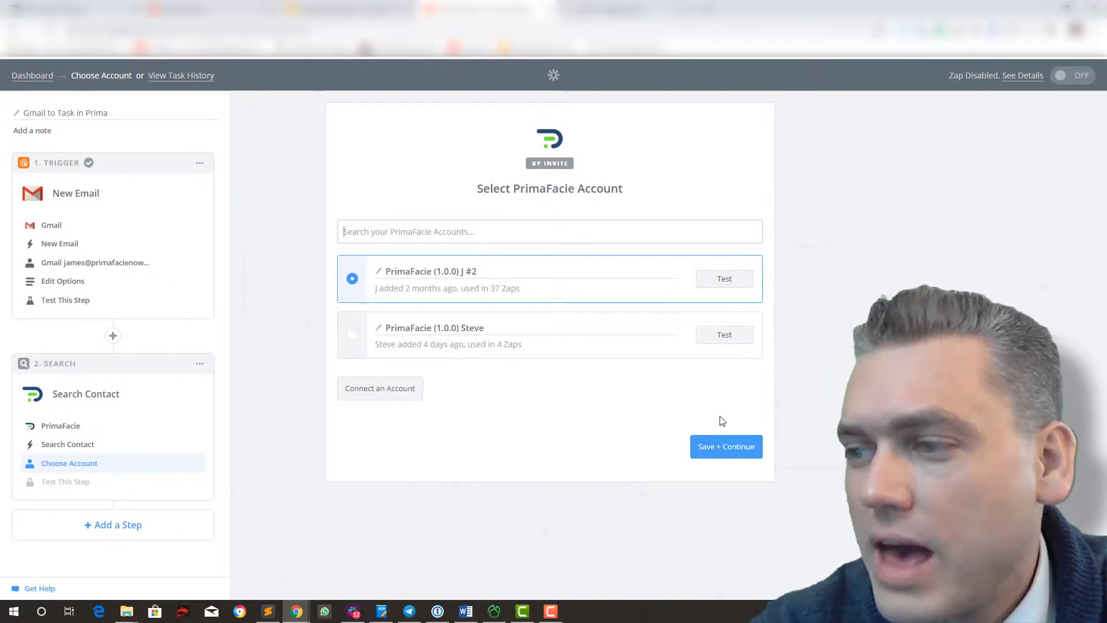
pyautogui.click(718, 447)
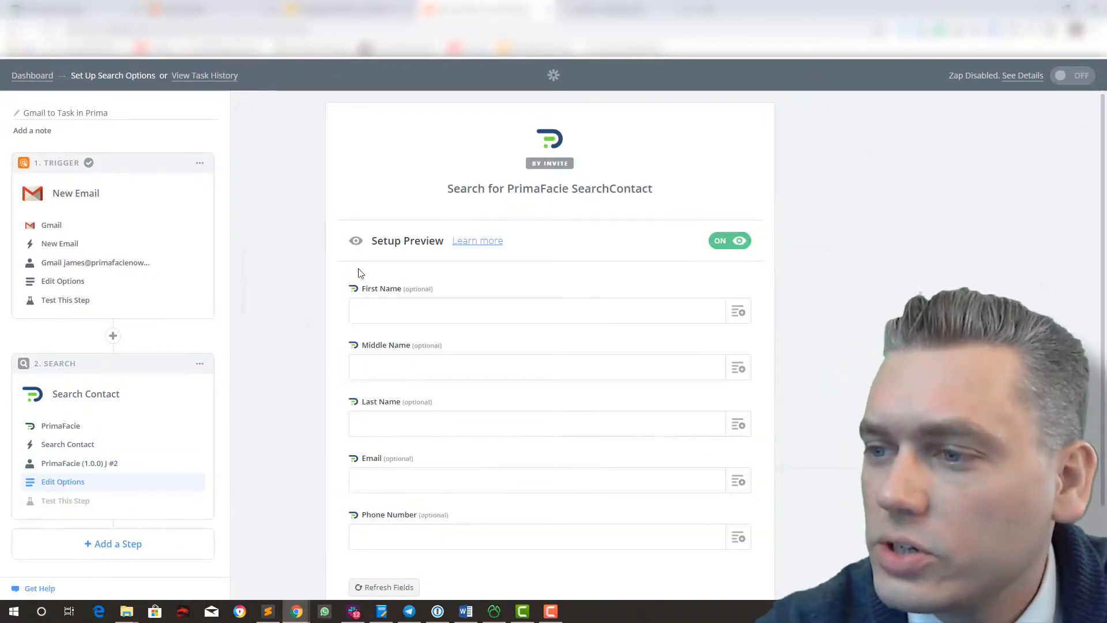
# Look through the New Email trigger fields available for the contact search's Email value.
pyautogui.scroll(-2, 574, 332)
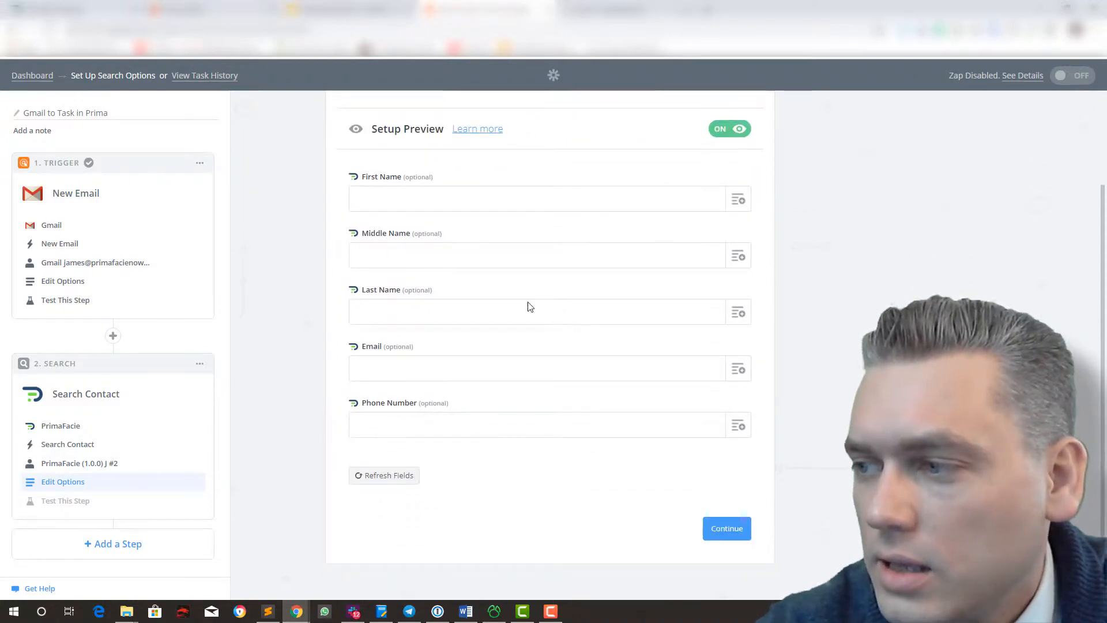
pyautogui.click(740, 372)
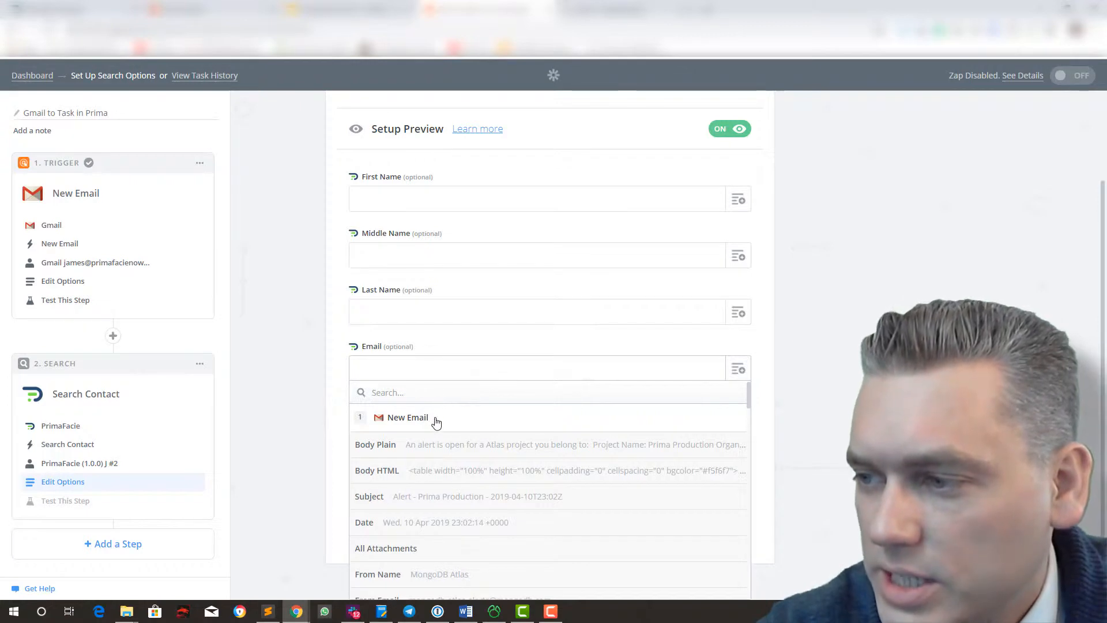
pyautogui.scroll(-5, 466, 446)
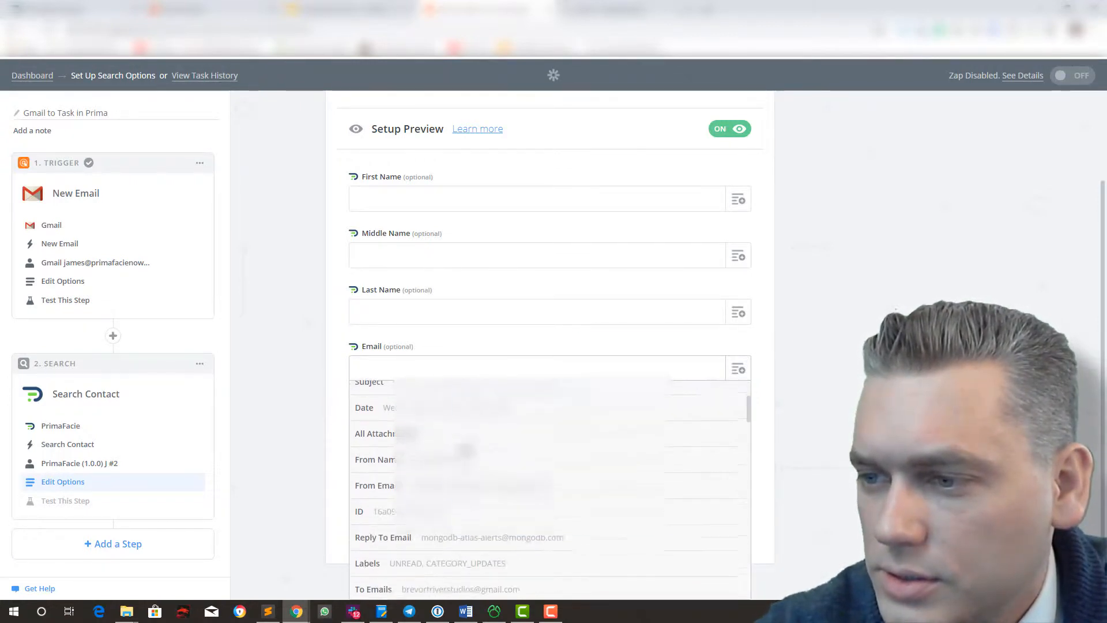
pyautogui.scroll(-2, 466, 450)
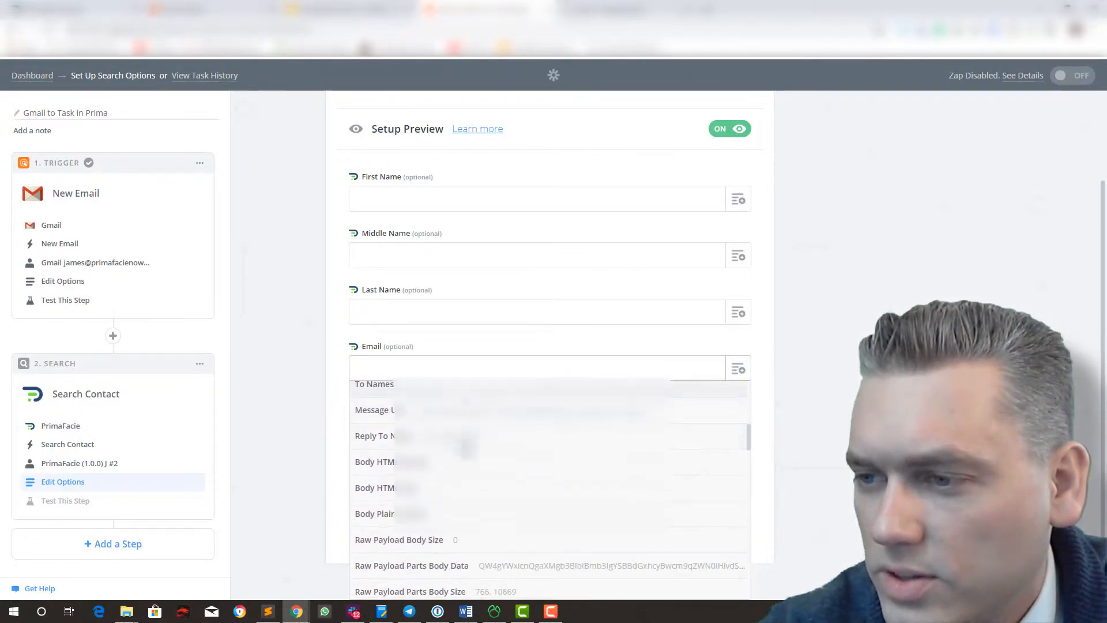
pyautogui.scroll(2, 397, 429)
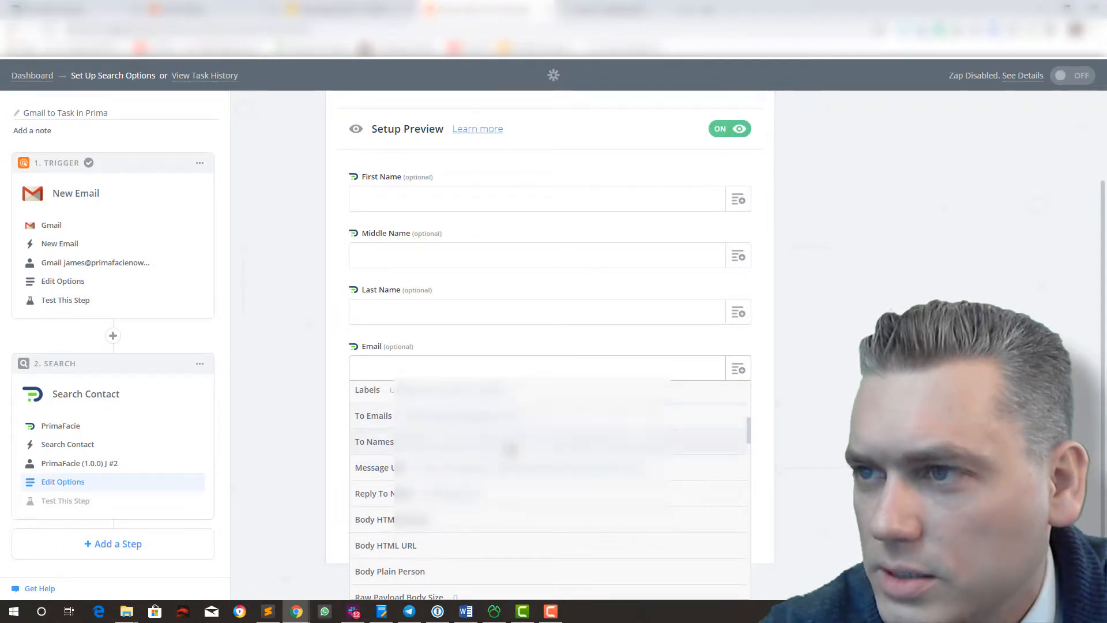
pyautogui.scroll(-1, 507, 443)
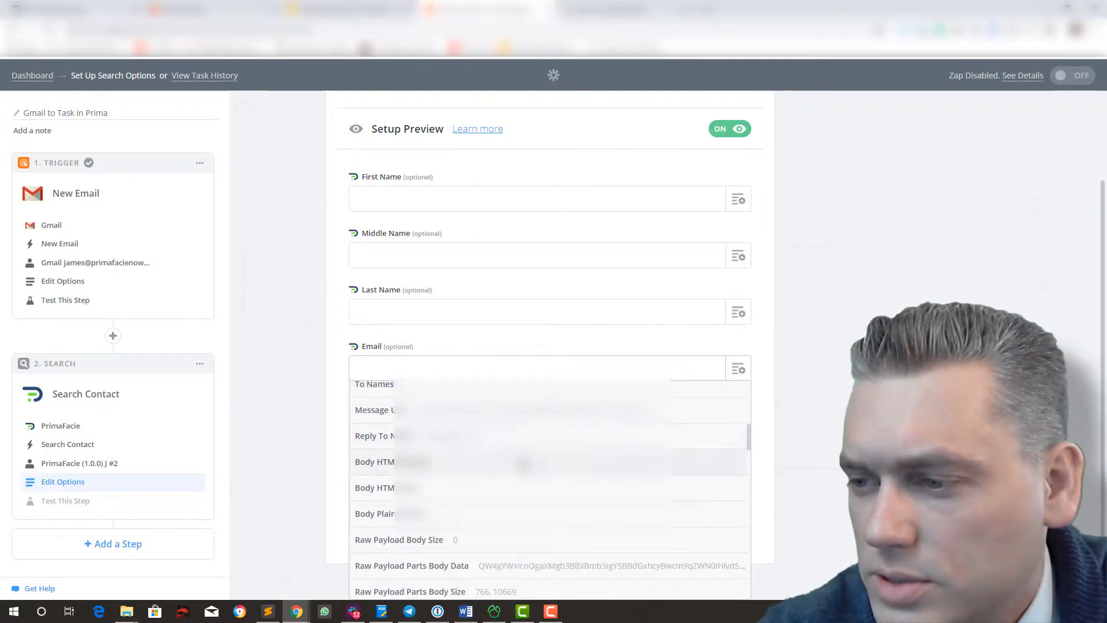
pyautogui.scroll(-5, 524, 464)
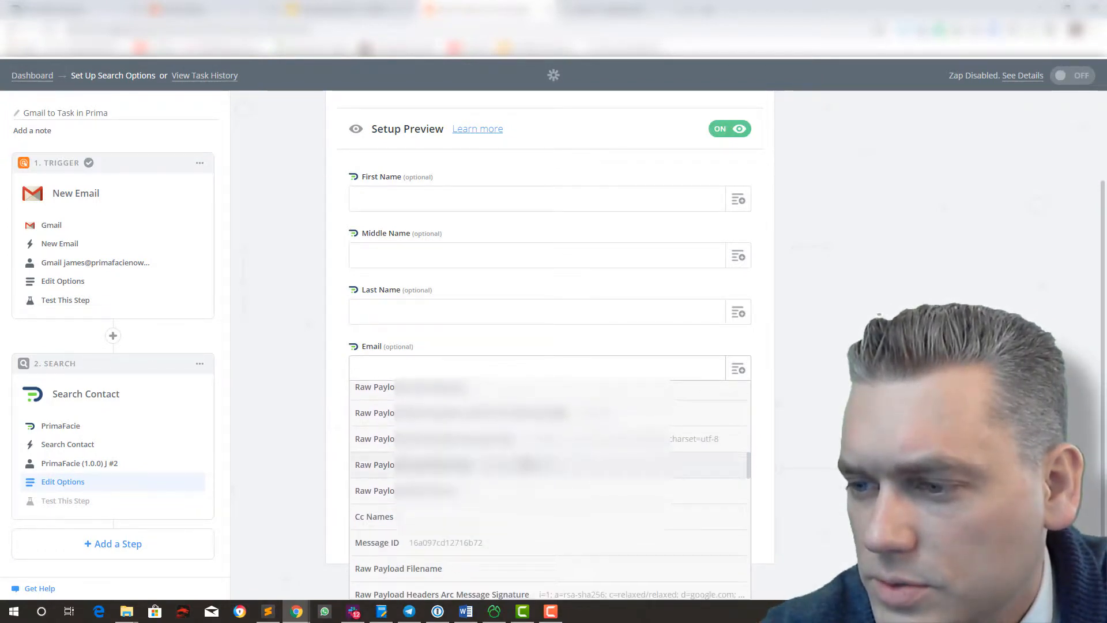
pyautogui.scroll(-6, 528, 470)
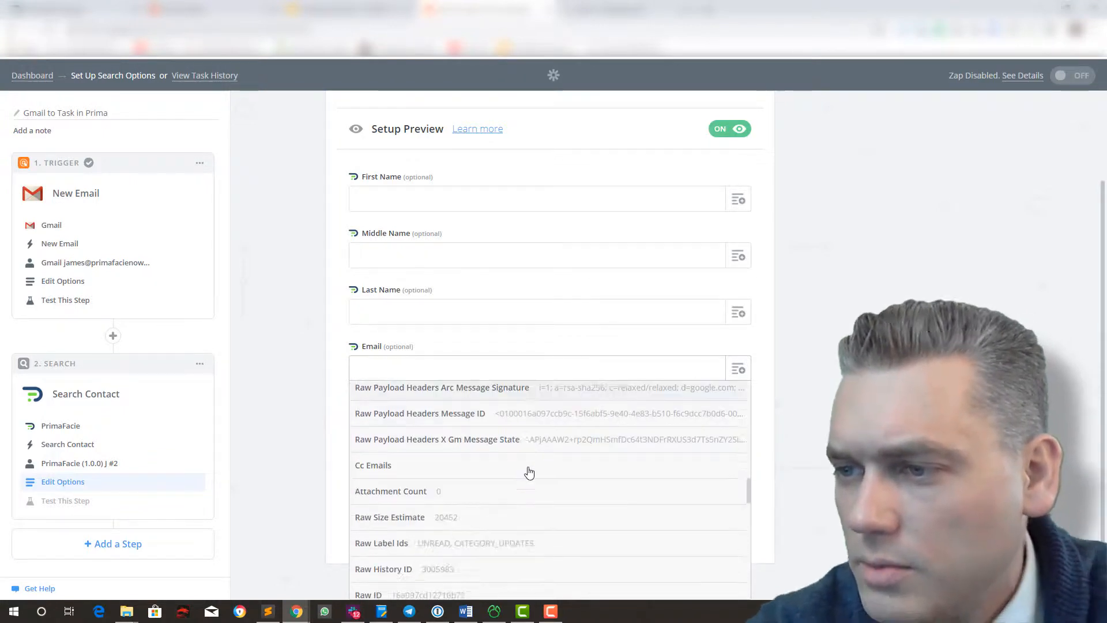
pyautogui.click(737, 368)
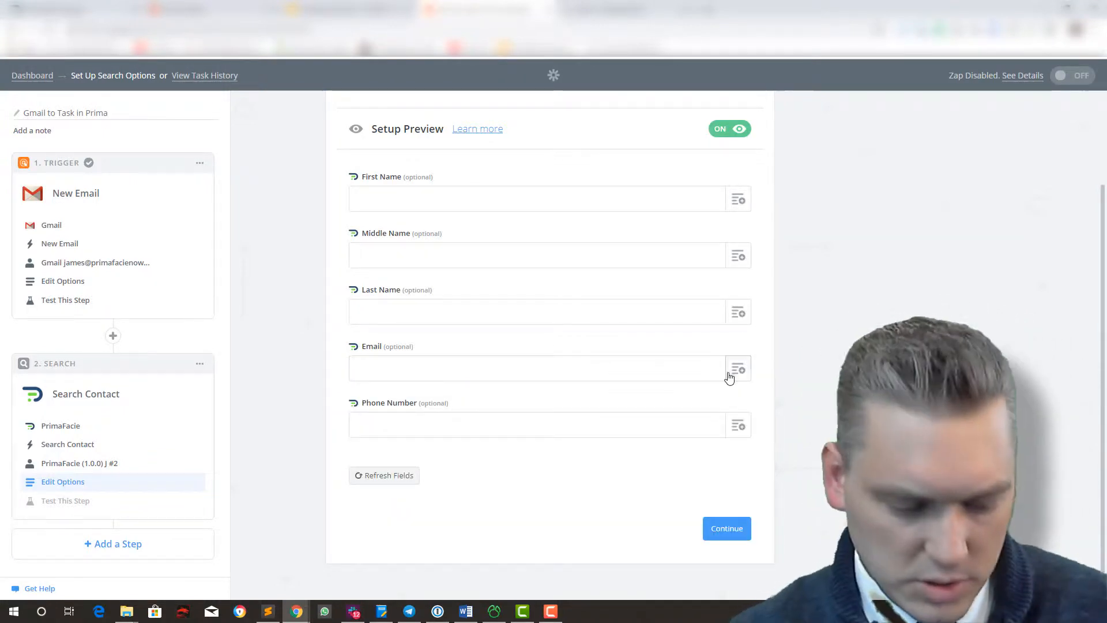
# Map the contact search's Email value to the trigger's From Email and test the search.
pyautogui.click(737, 368)
pyautogui.write('from')
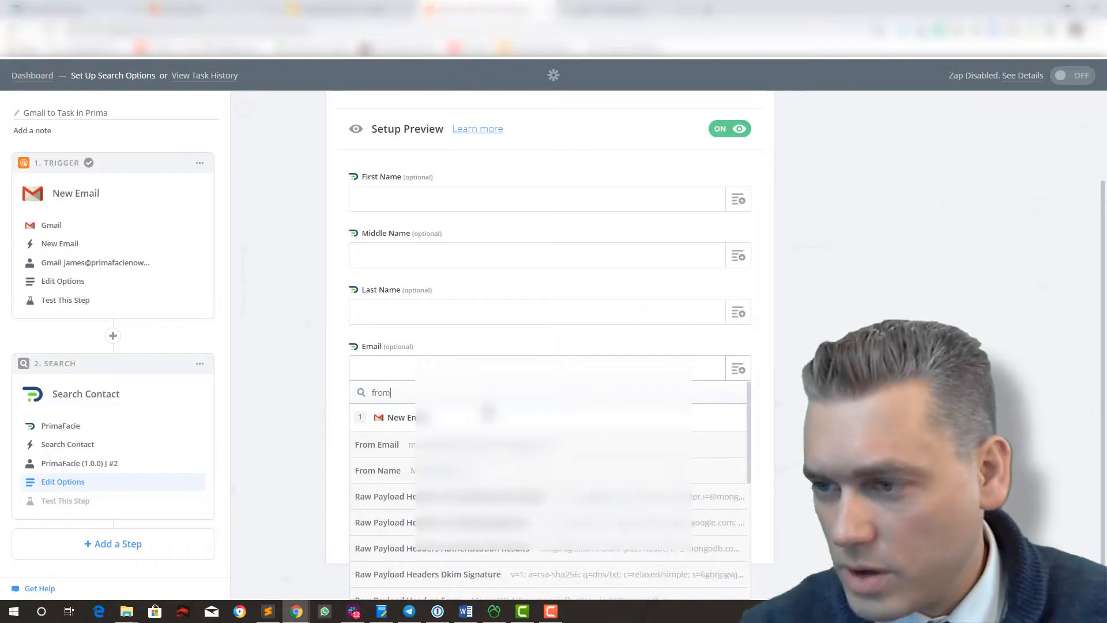
pyautogui.click(507, 443)
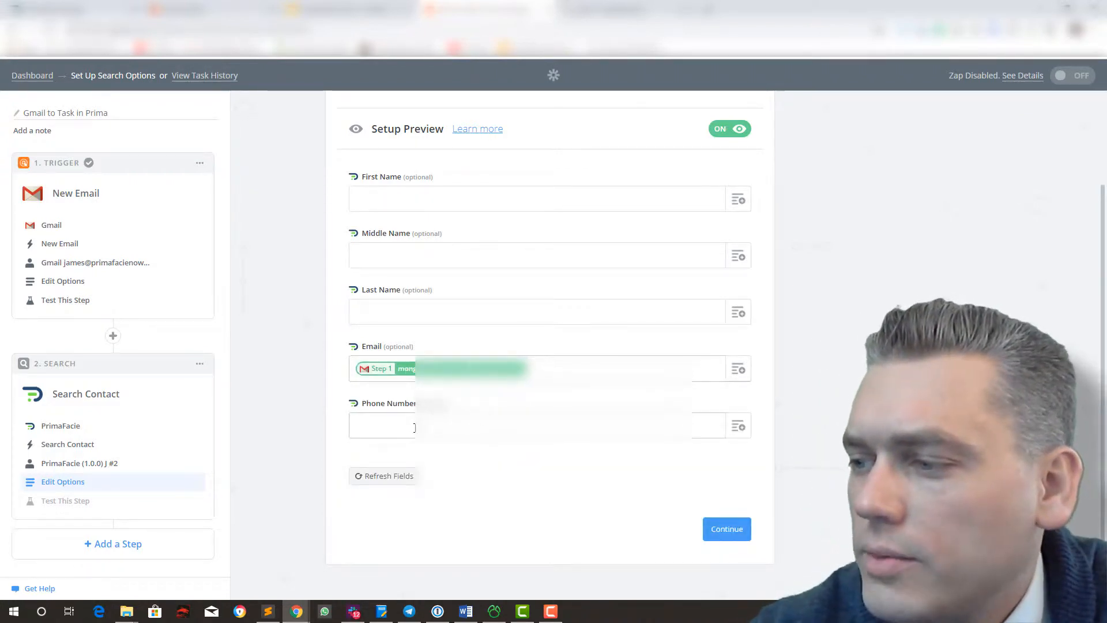
pyautogui.click(705, 538)
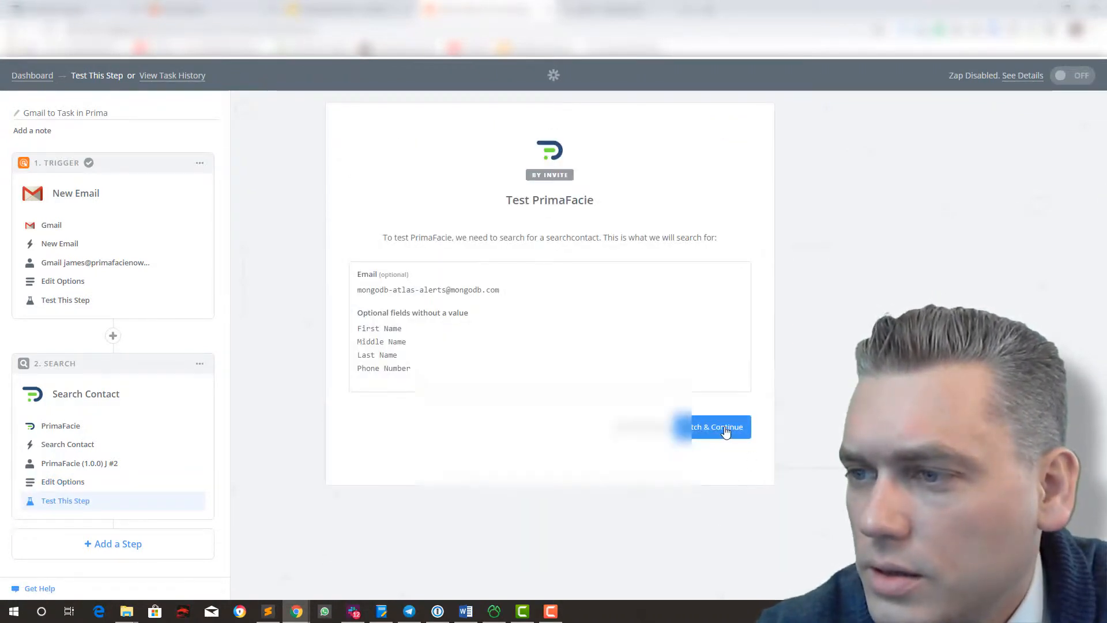
pyautogui.click(722, 427)
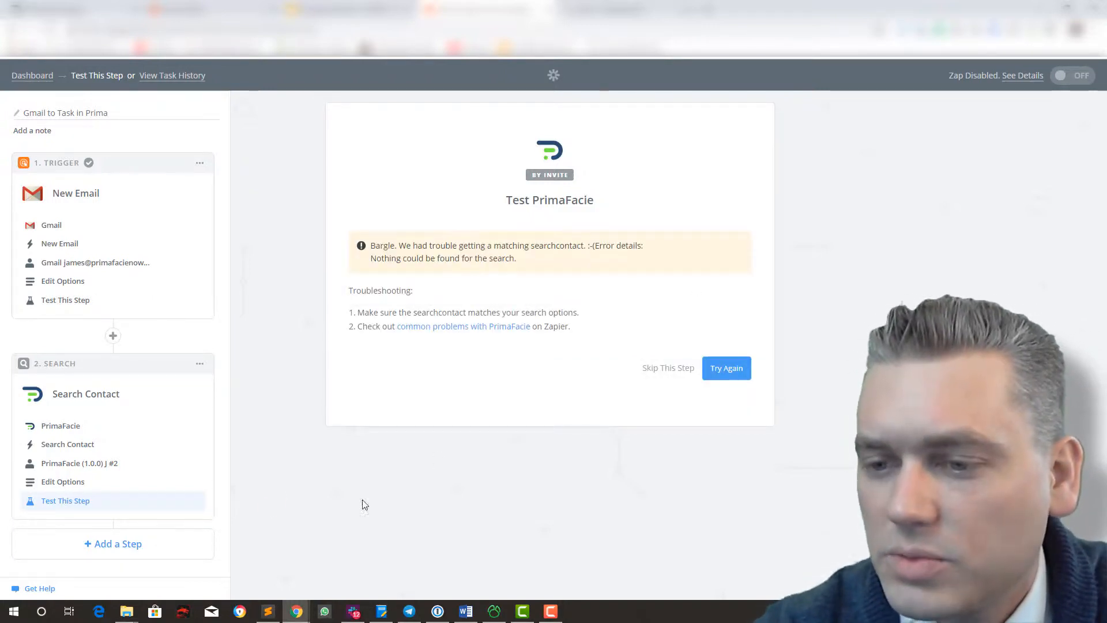
# Add a Filter step after the contact search and save it with the "Only continue if..." rule type.
pyautogui.click(121, 545)
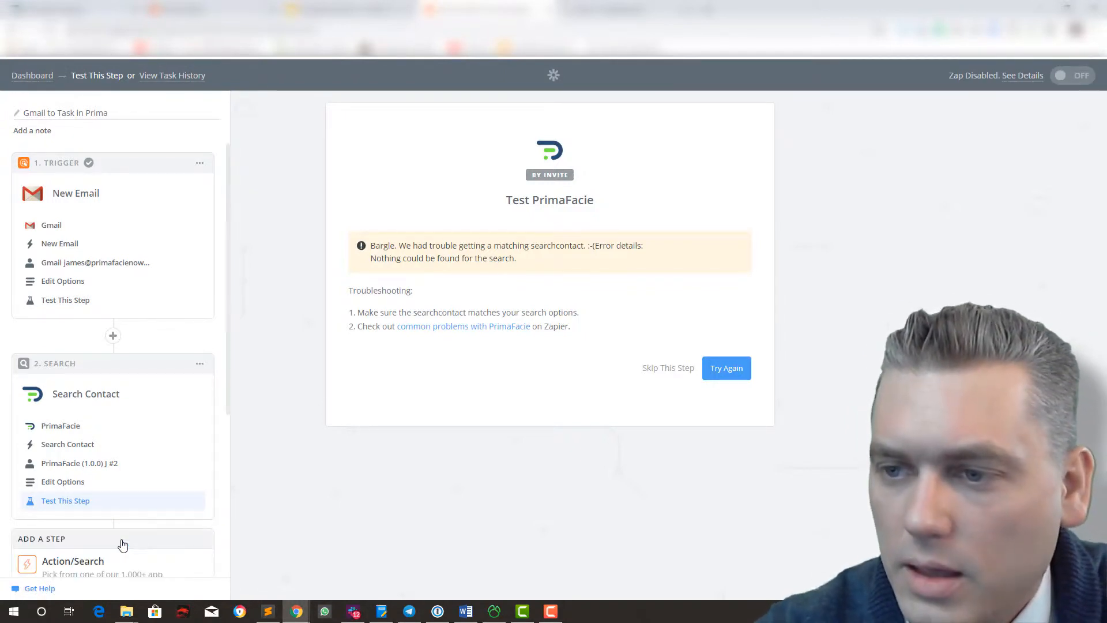
pyautogui.scroll(-5, 227, 450)
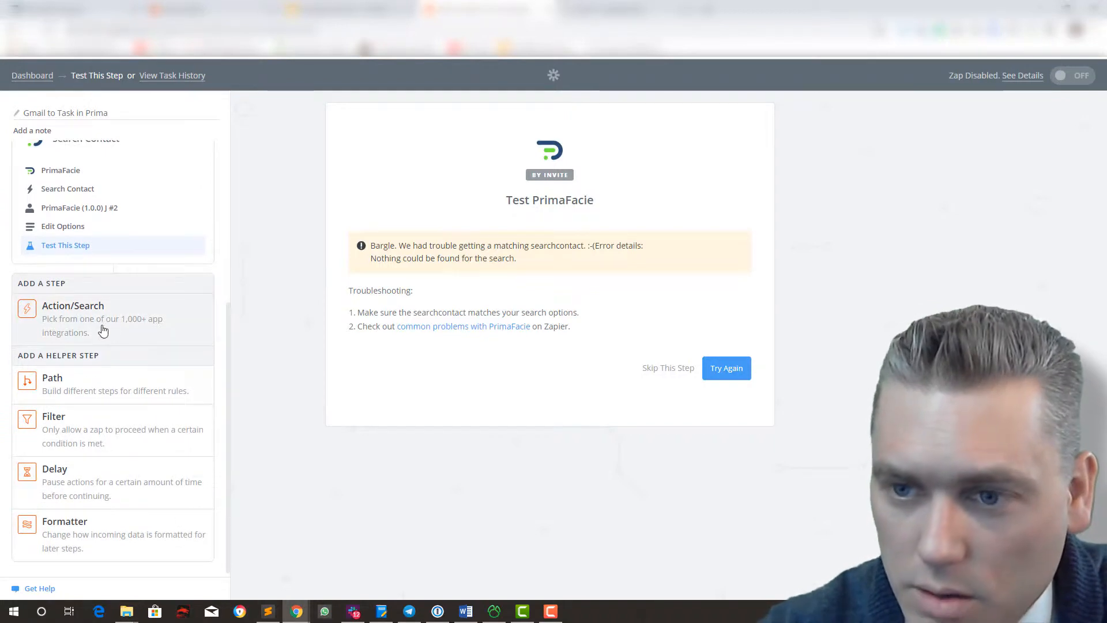
pyautogui.click(87, 429)
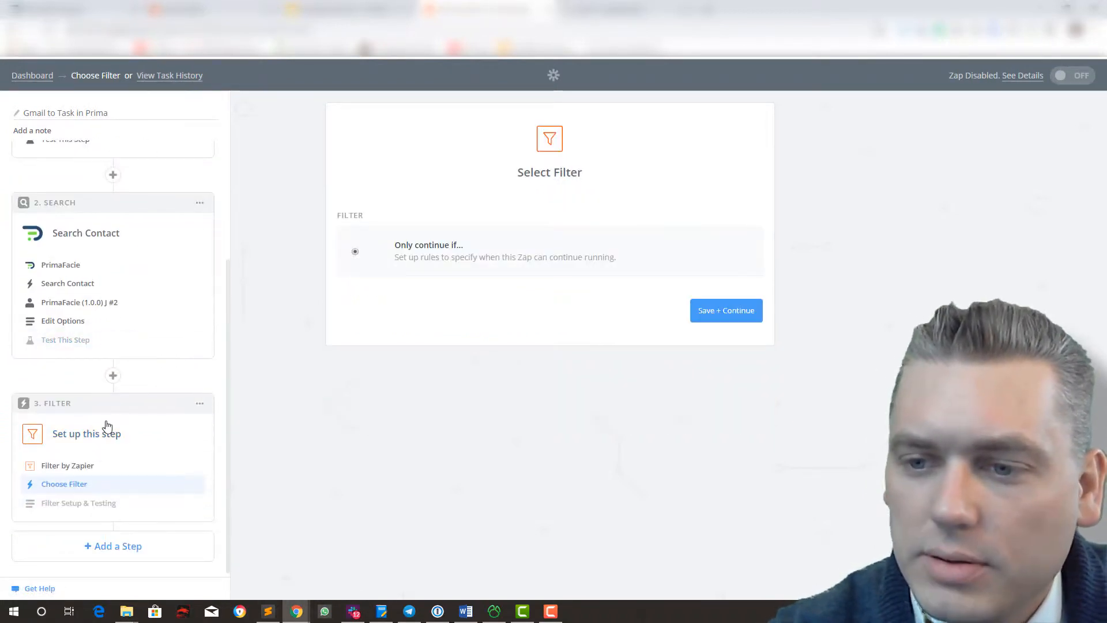
pyautogui.click(732, 311)
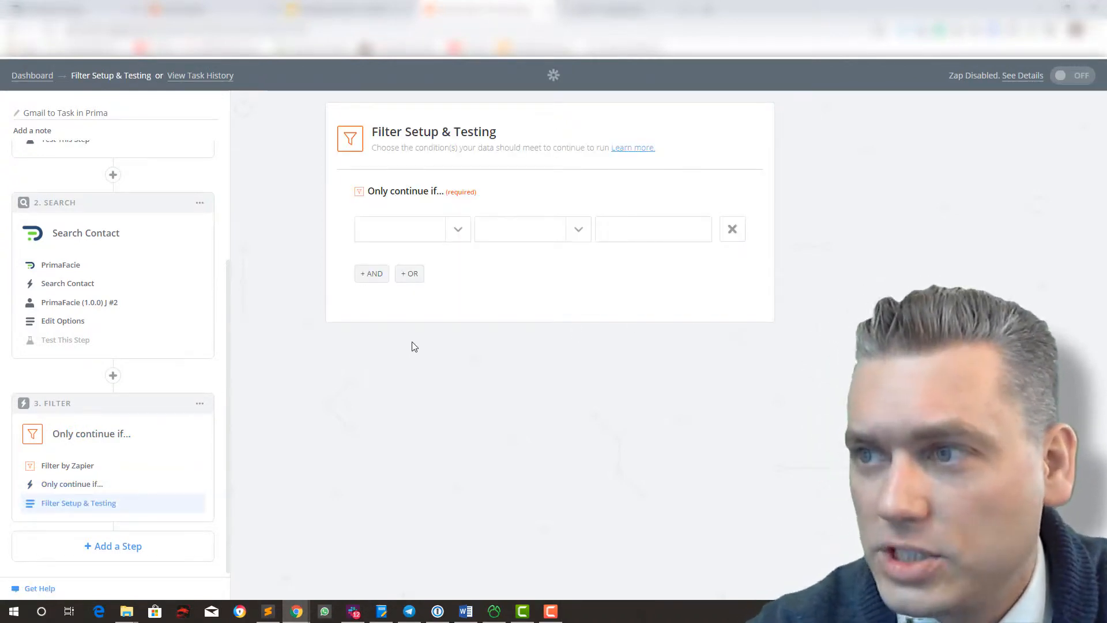
# Choose Contact Id from the Search Contact results as the field the filter checks.
pyautogui.click(459, 232)
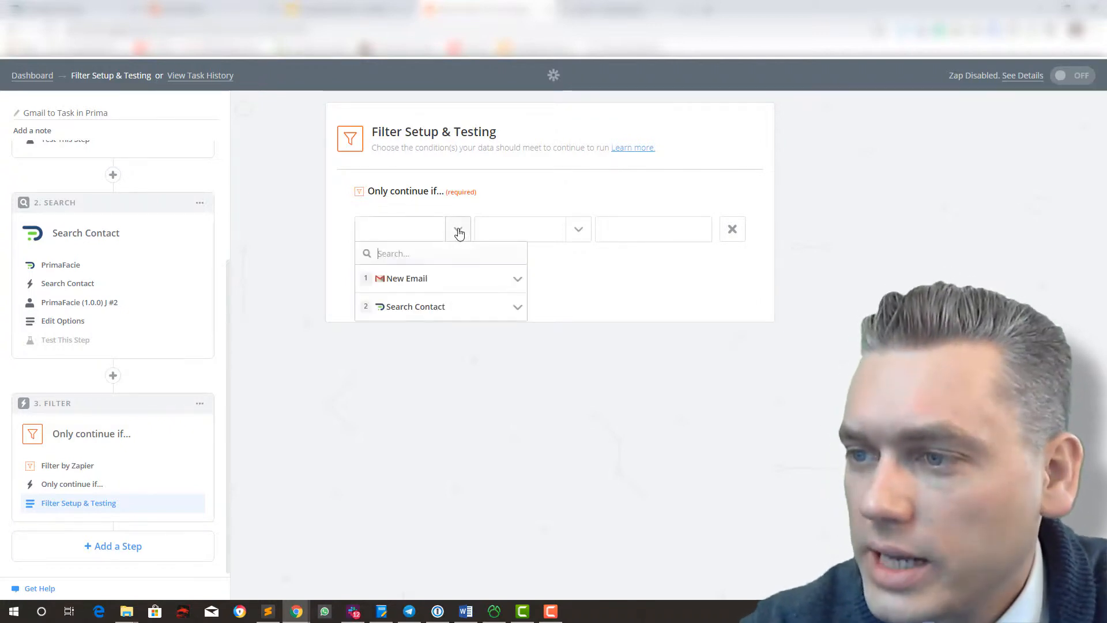
pyautogui.click(425, 309)
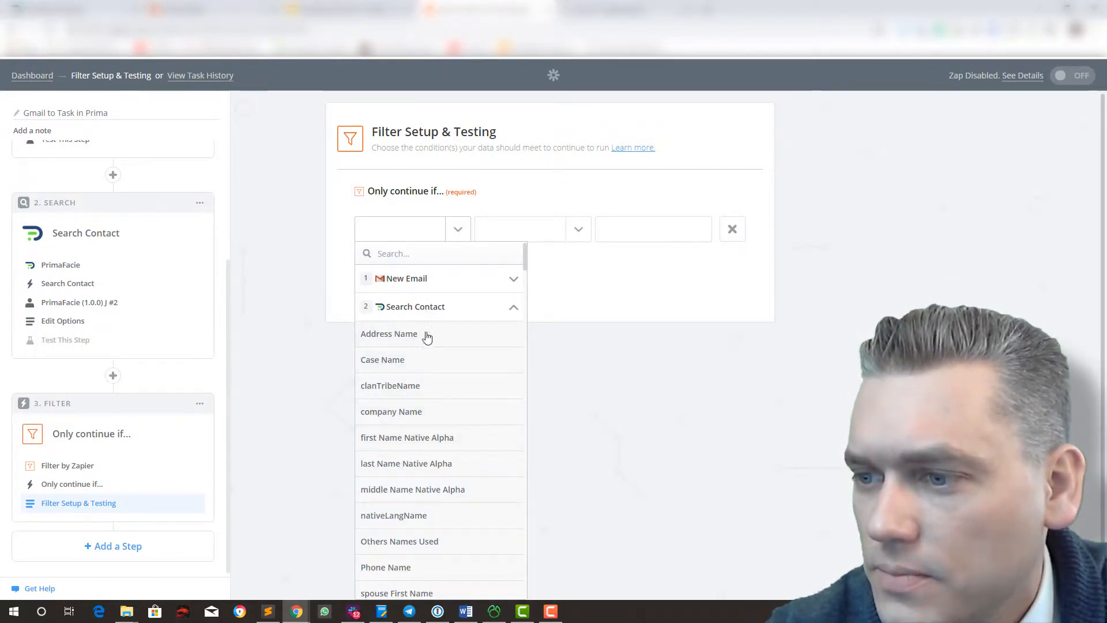
pyautogui.scroll(-6, 430, 363)
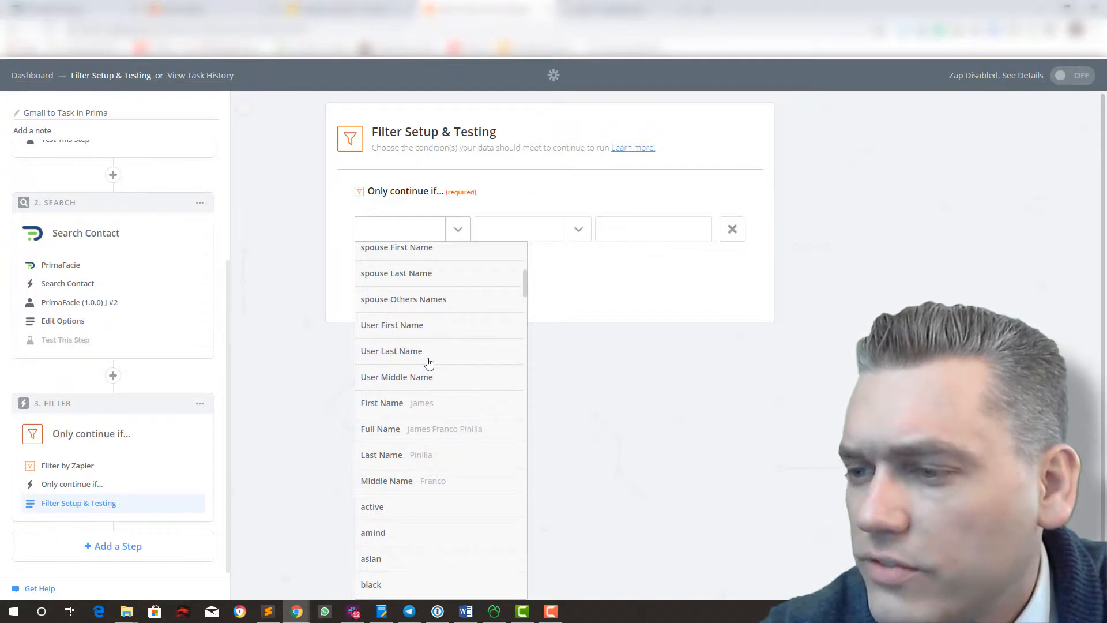
pyautogui.scroll(-7, 429, 363)
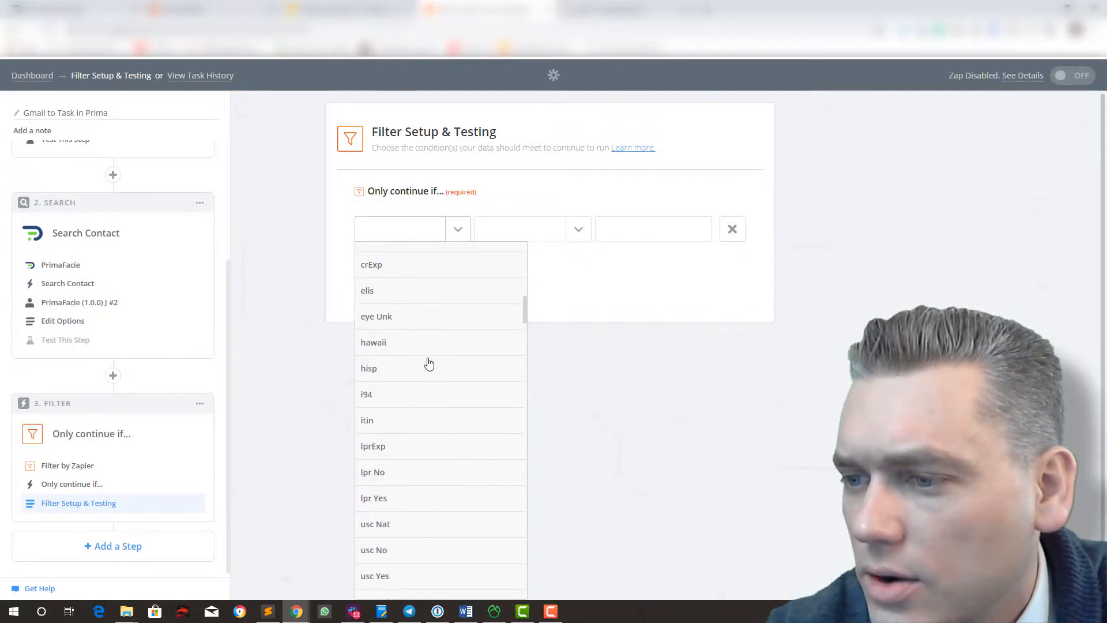
pyautogui.scroll(-5, 428, 363)
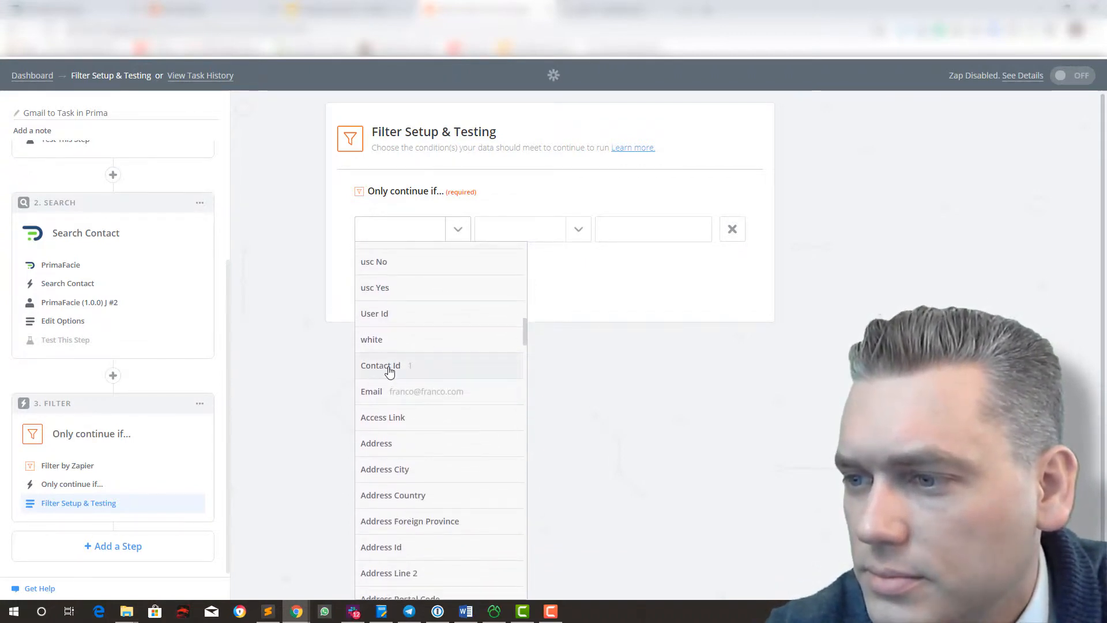
pyautogui.click(389, 366)
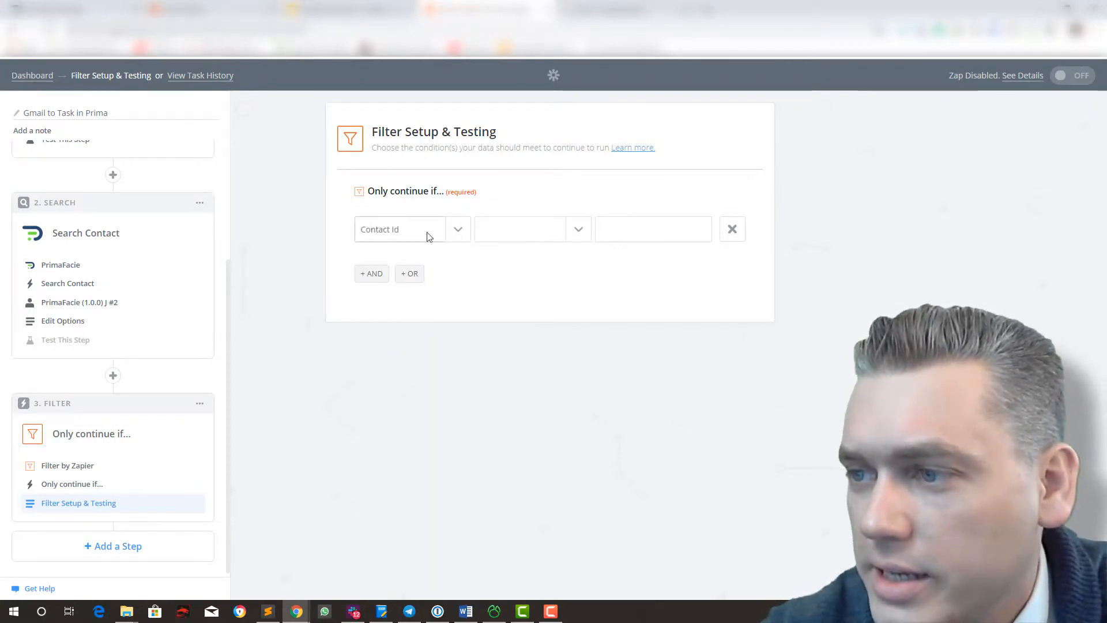
# Set the filter's Contact Id condition to Exists, test the filter and continue past it.
pyautogui.click(571, 231)
pyautogui.scroll(-3, 542, 369)
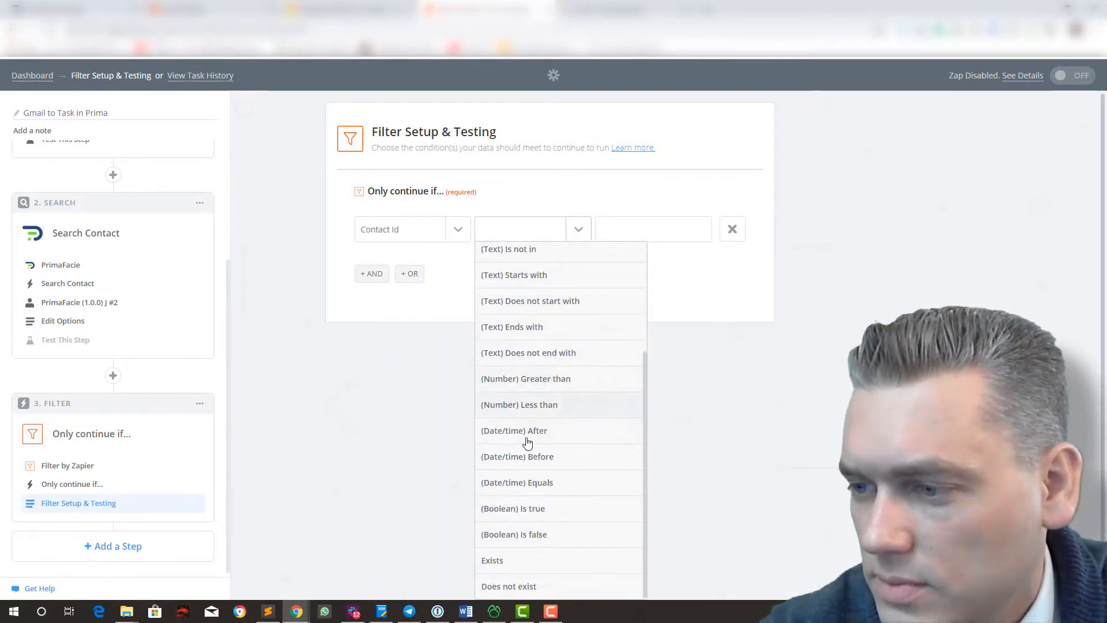
pyautogui.click(504, 560)
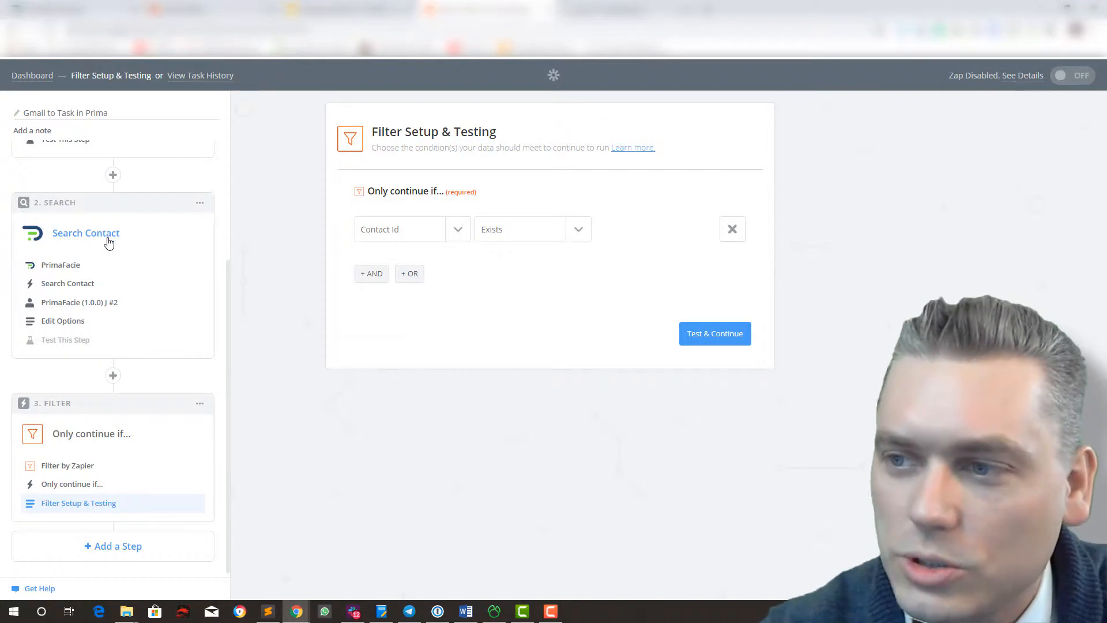
pyautogui.click(731, 340)
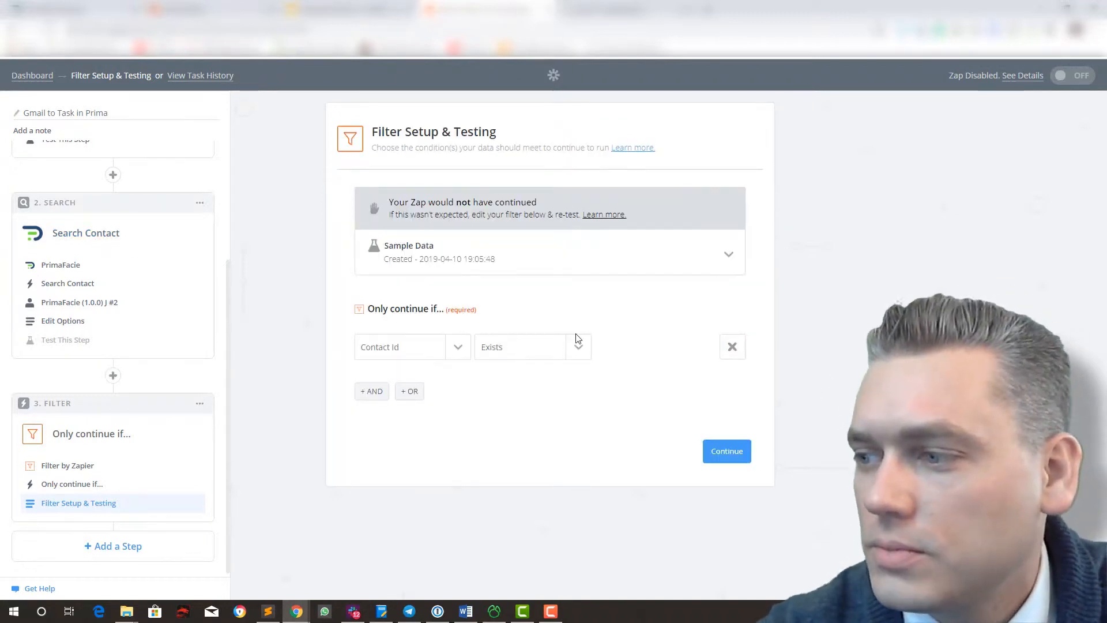
pyautogui.click(733, 453)
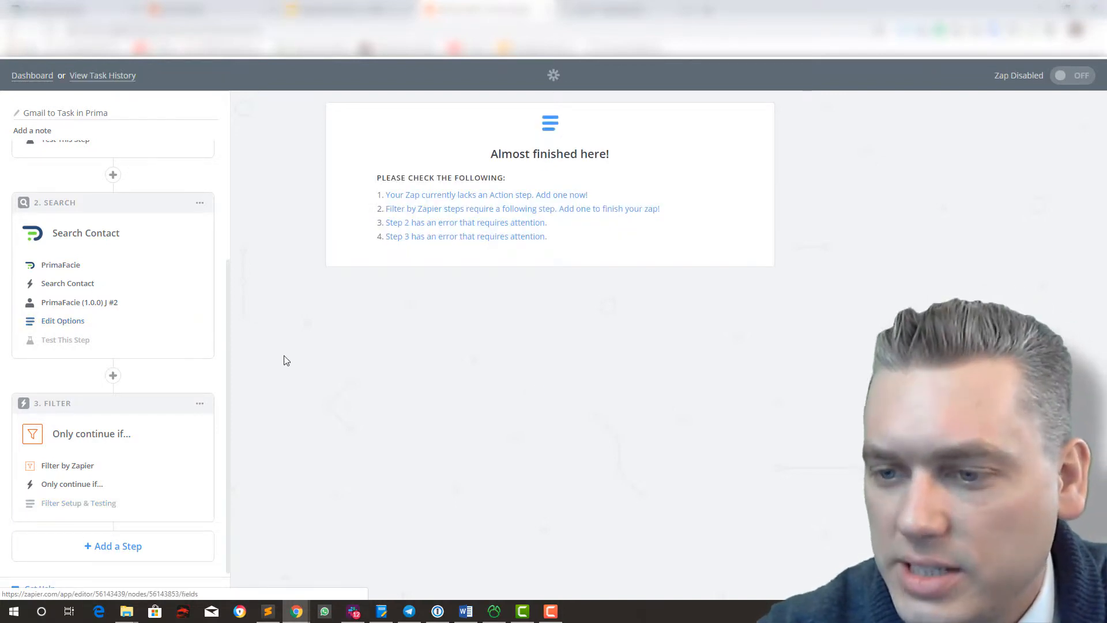
# Add an action step after the filter and choose PrimaFacie (1.0.0) as its app.
pyautogui.click(159, 552)
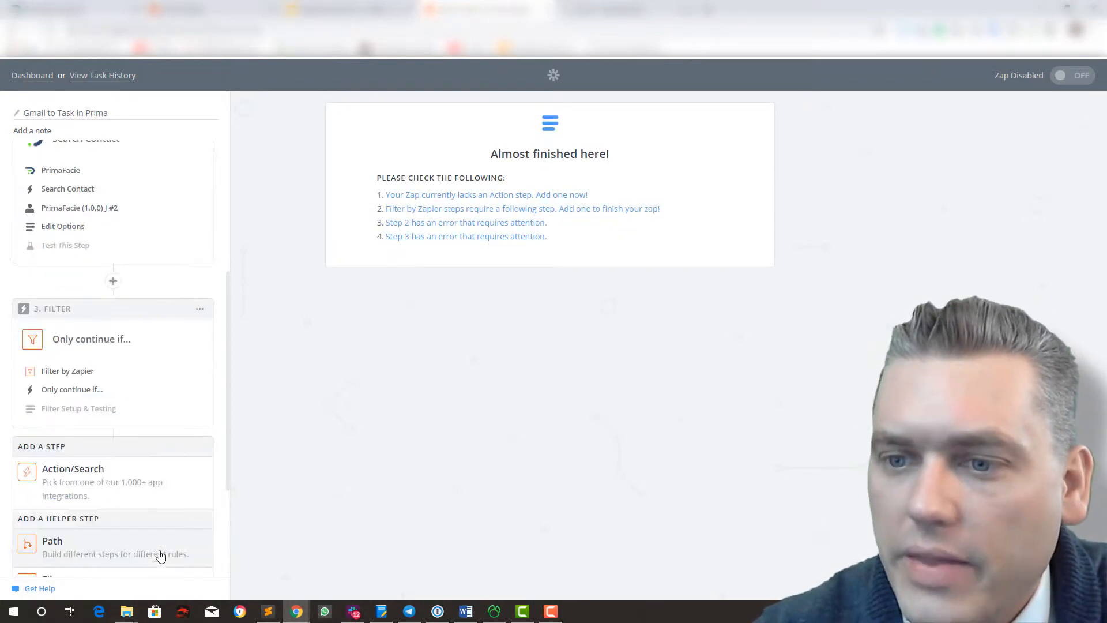
pyautogui.click(128, 477)
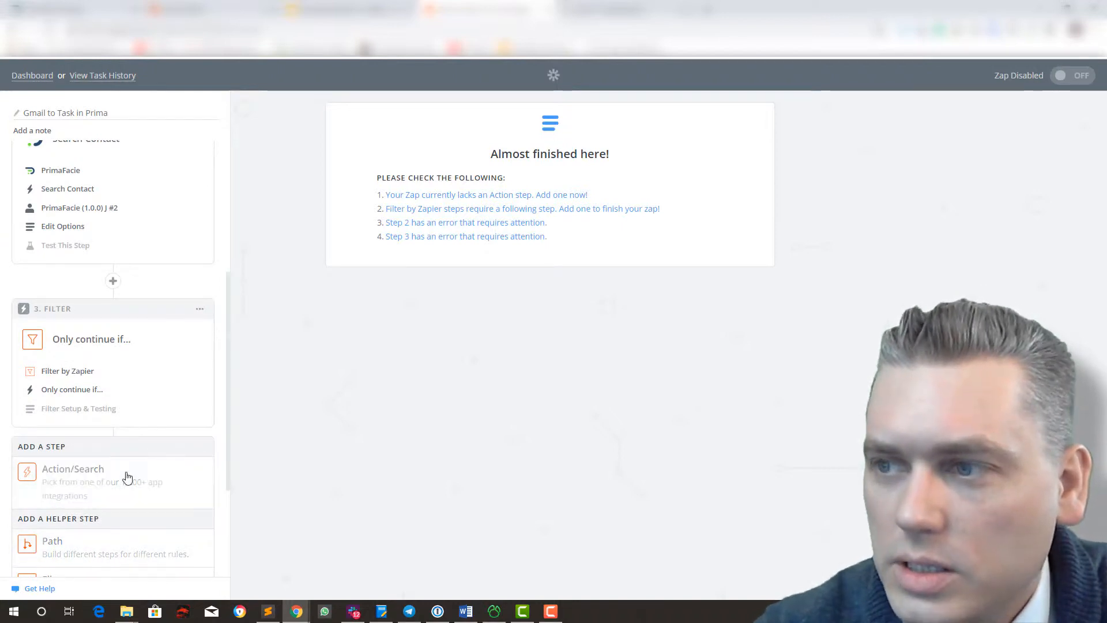
pyautogui.click(402, 164)
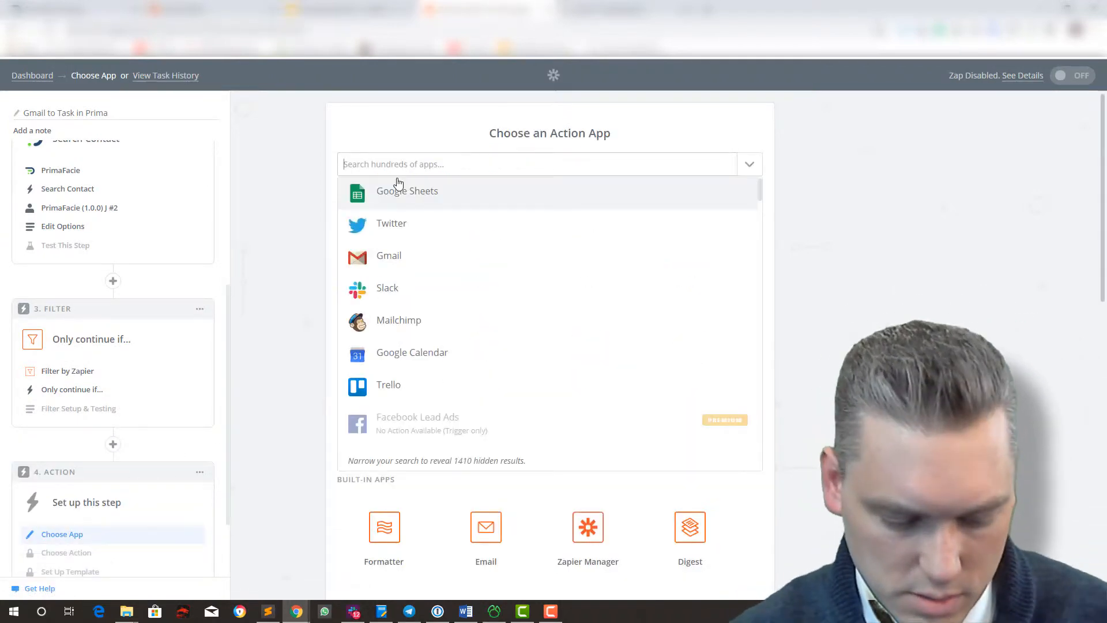
pyautogui.write('primafac')
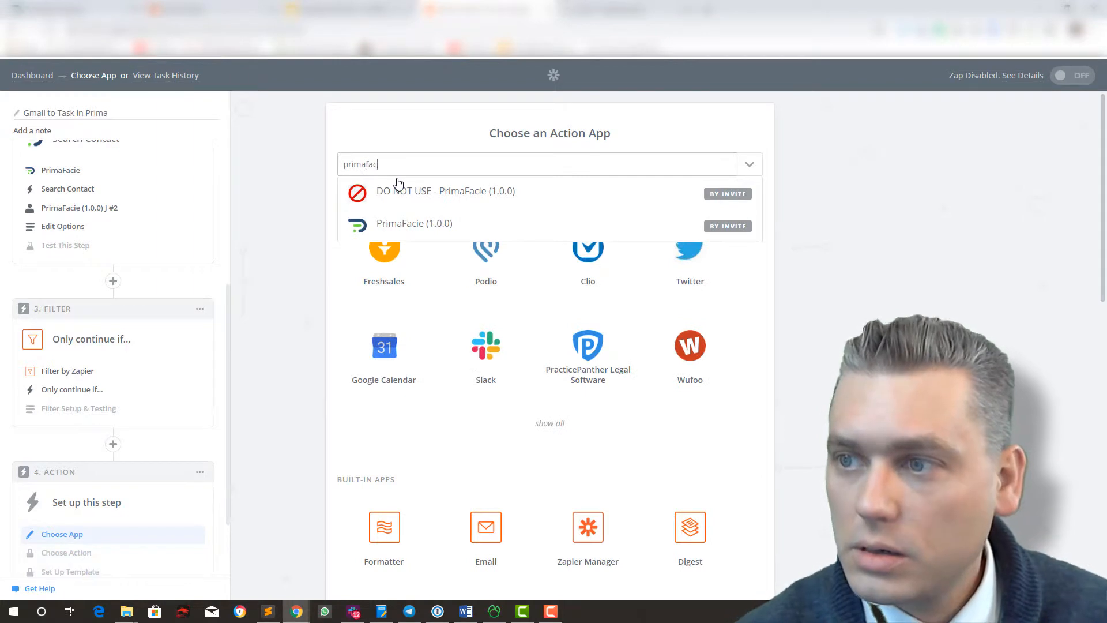
pyautogui.click(416, 224)
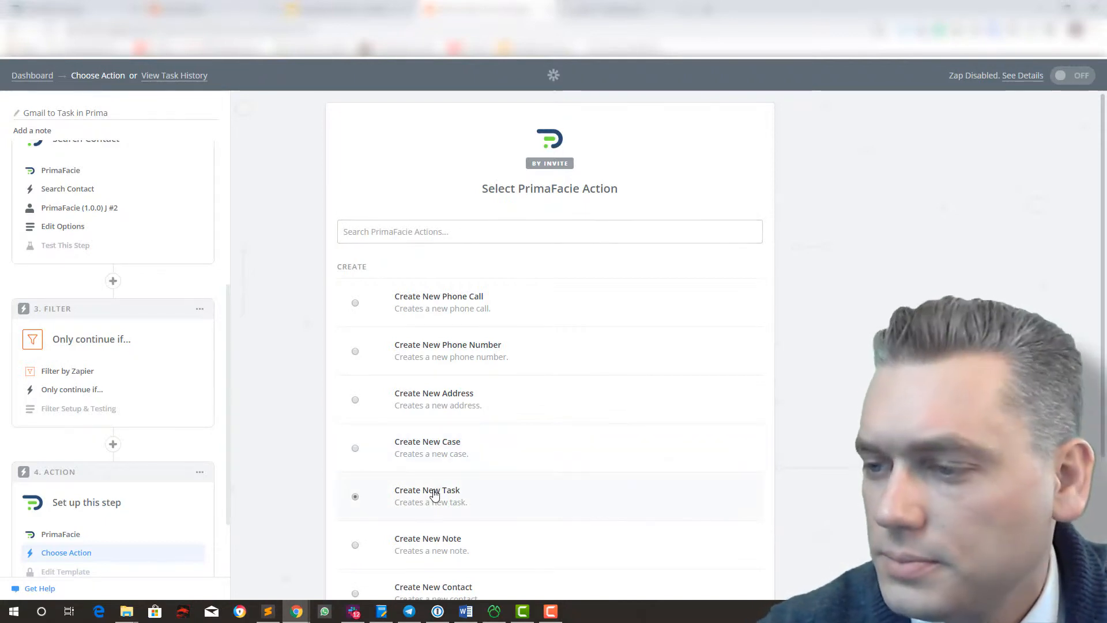
# Save the new PrimaFacie action as Create New Task and assign it the account added 4 days ago.
pyautogui.scroll(-3, 775, 442)
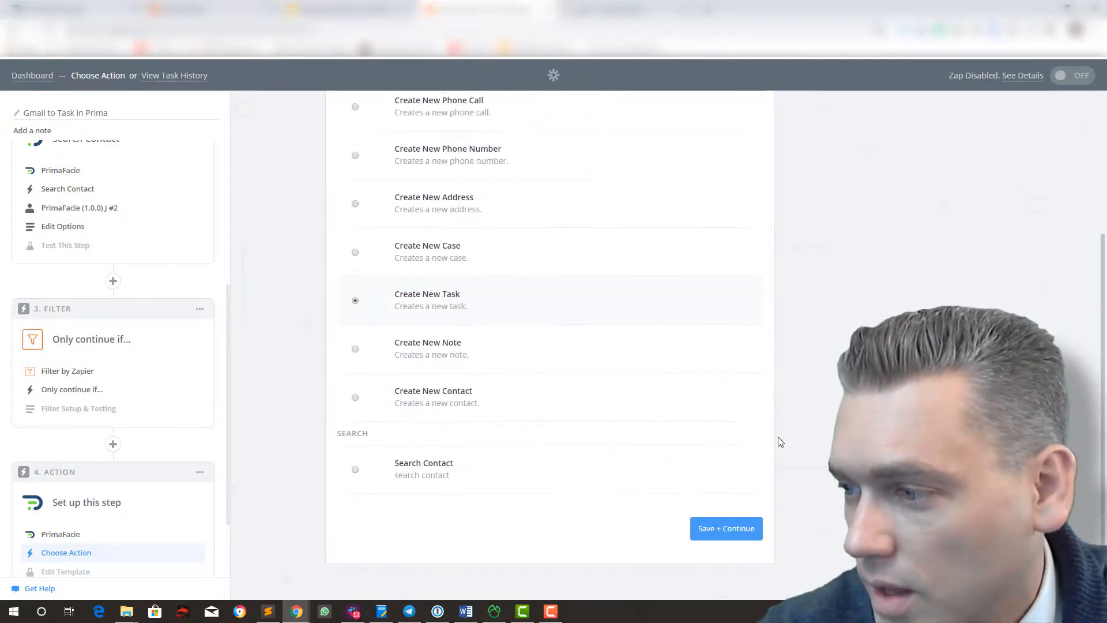
pyautogui.click(722, 533)
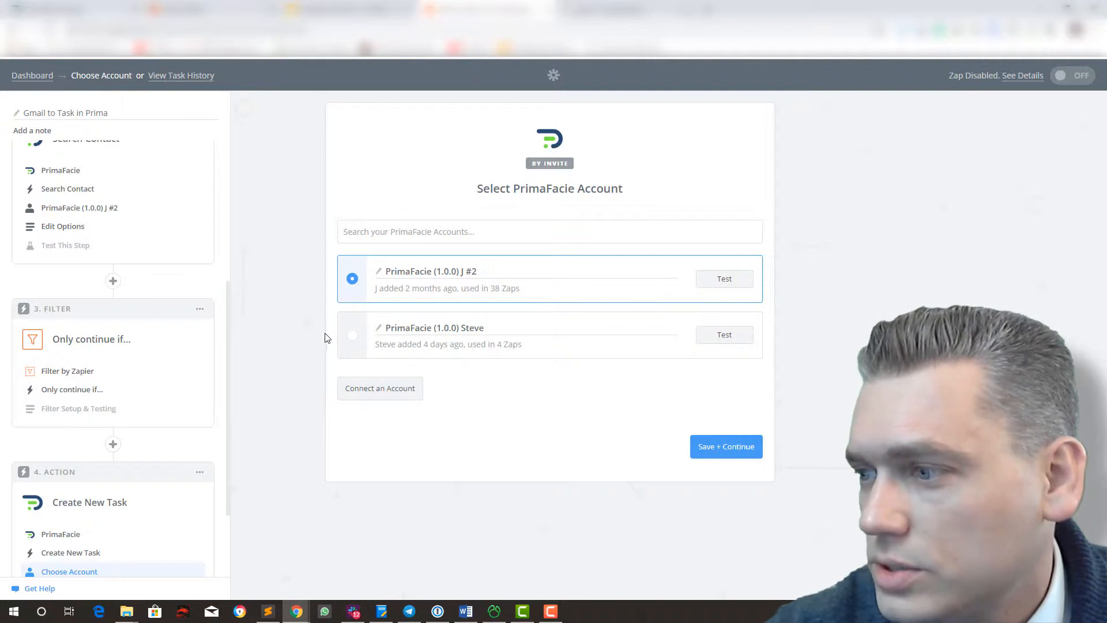
pyautogui.click(386, 352)
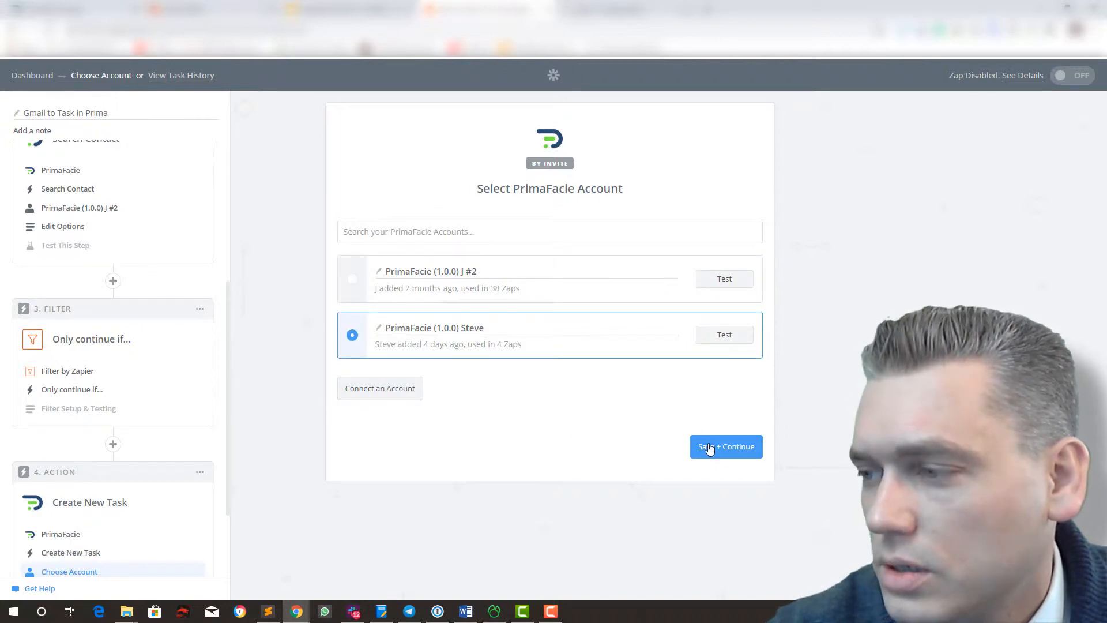
pyautogui.click(740, 456)
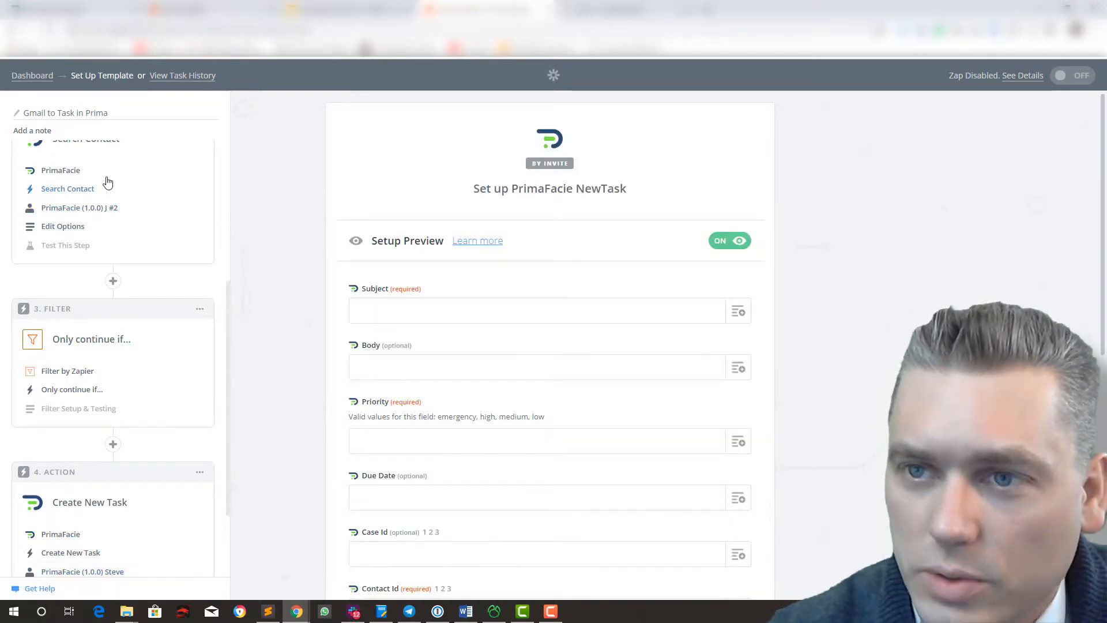
# Switch the Search Contact step to the same PrimaFacie account as the Create New Task step and save it.
pyautogui.click(61, 170)
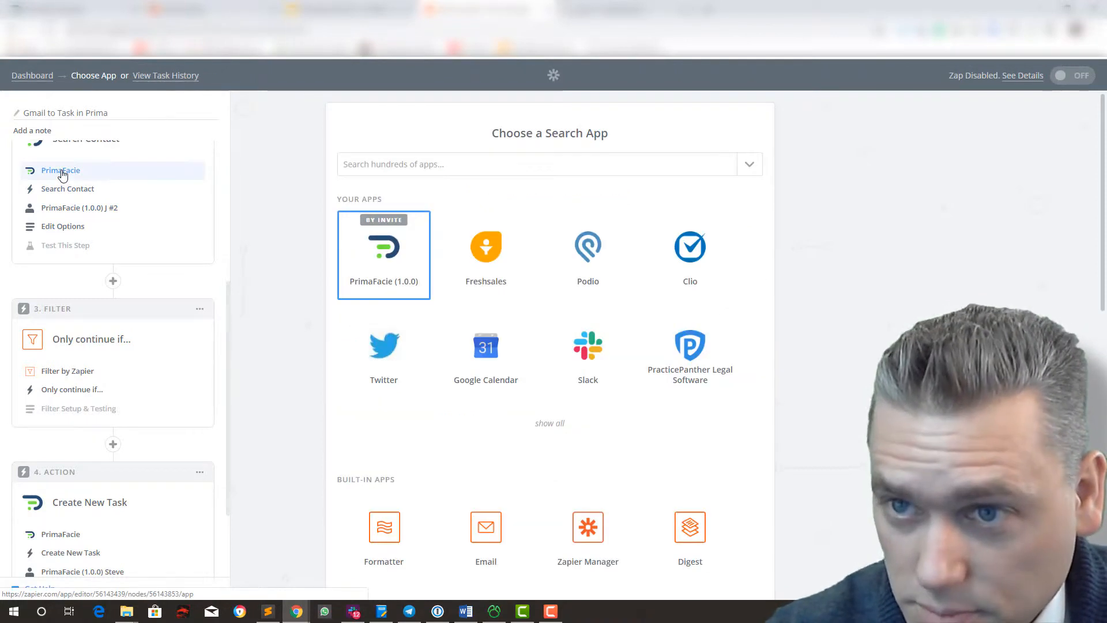
pyautogui.click(65, 190)
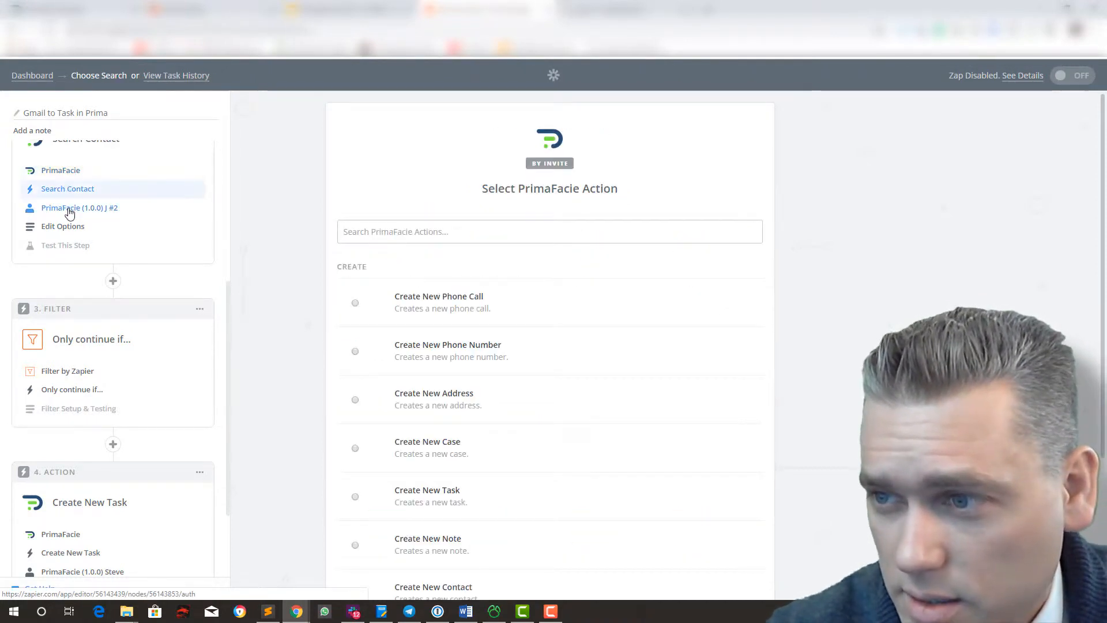
pyautogui.click(70, 211)
pyautogui.click(354, 336)
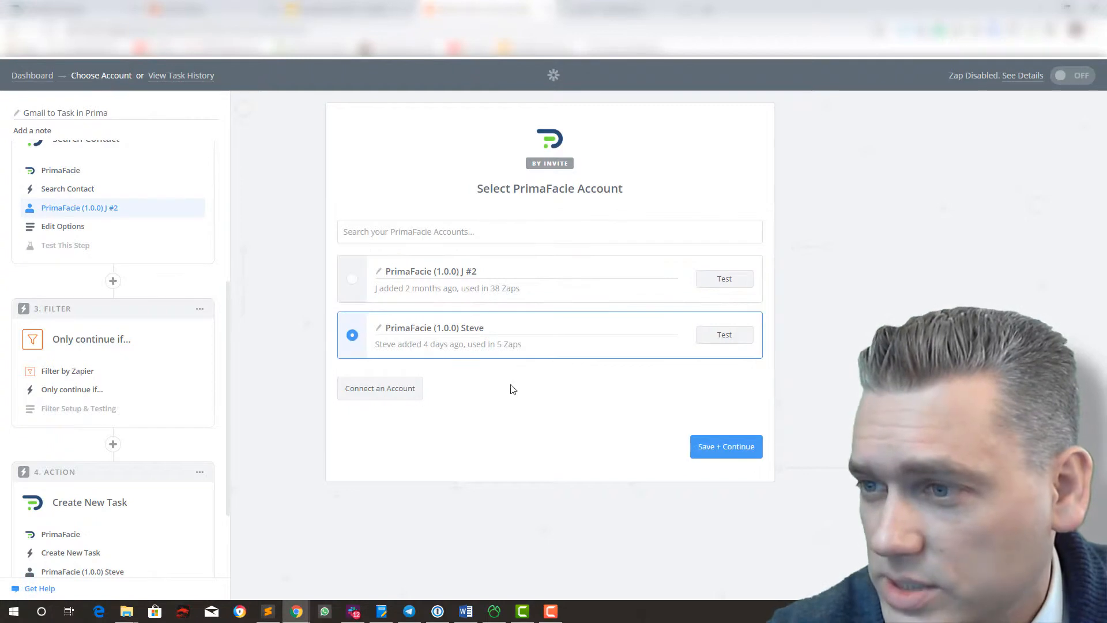
pyautogui.click(717, 449)
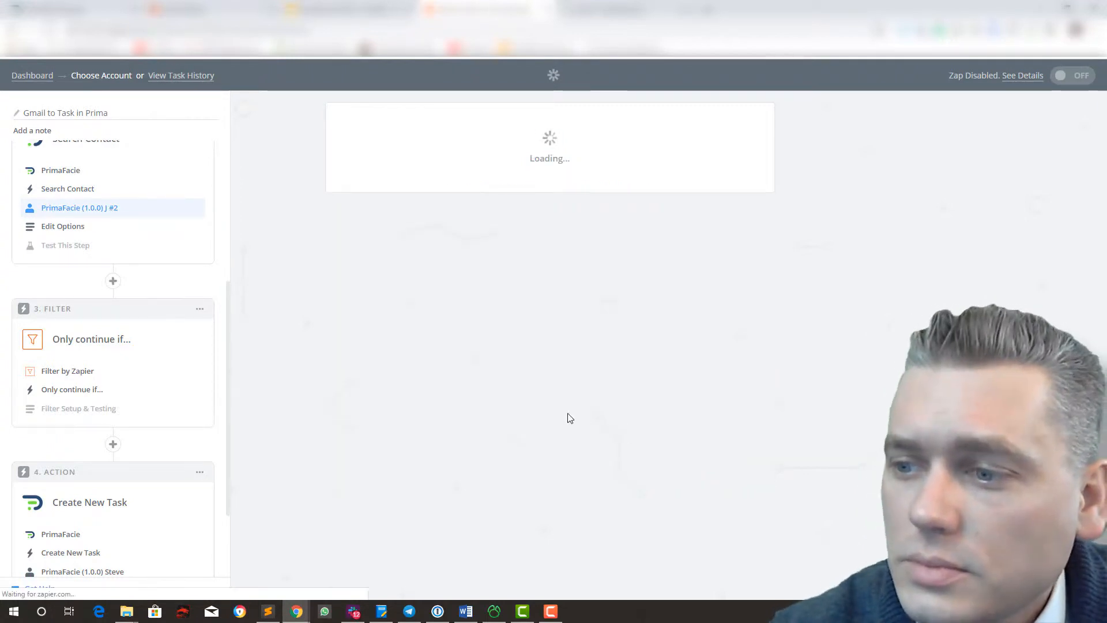
pyautogui.scroll(-2, 236, 339)
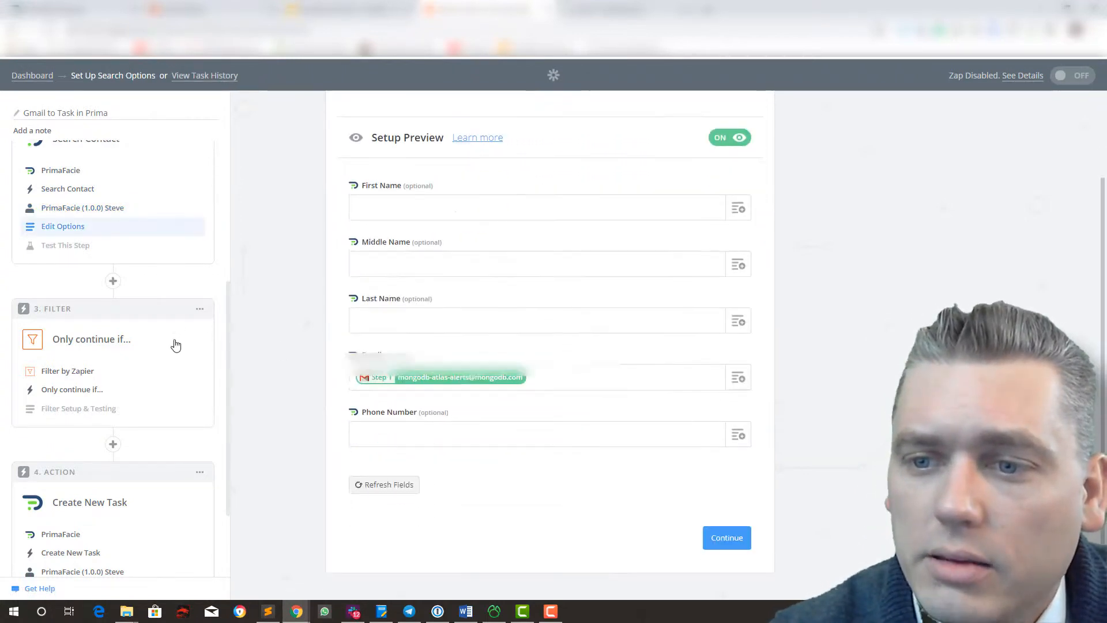
# Open the template of the Create New Task step and enter "Email Received from" as the task's subject.
pyautogui.scroll(-2, 130, 435)
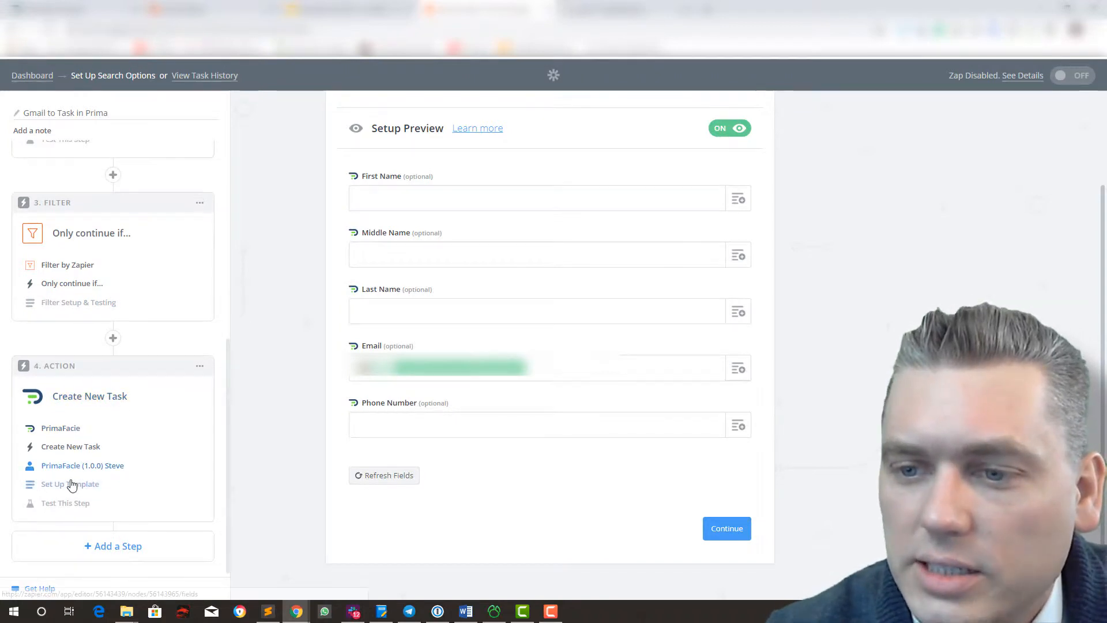
pyautogui.click(69, 485)
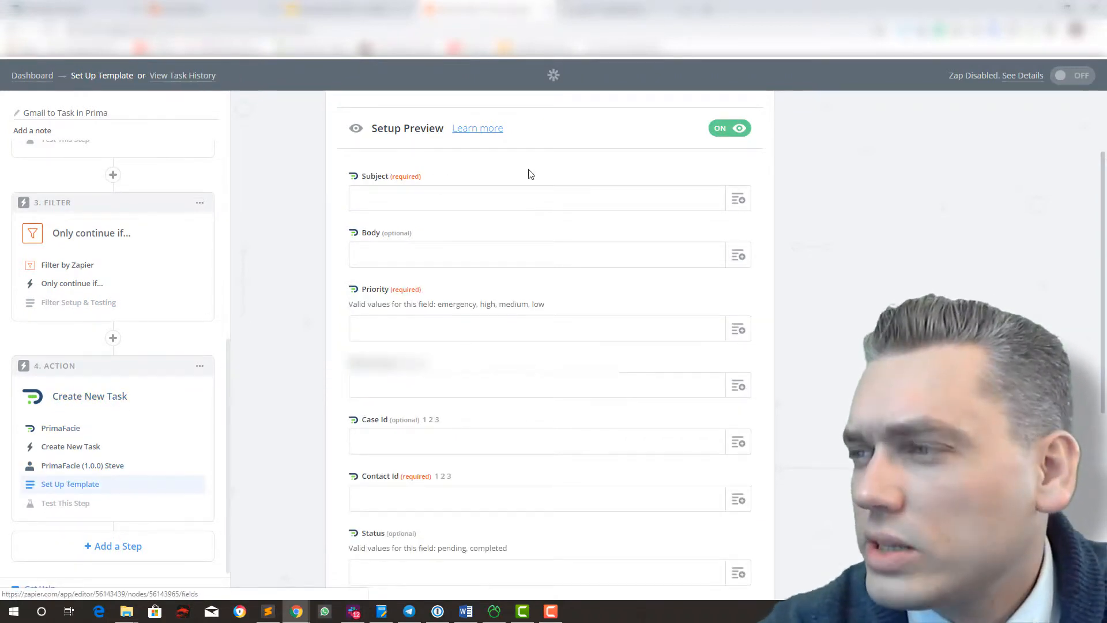
pyautogui.click(633, 198)
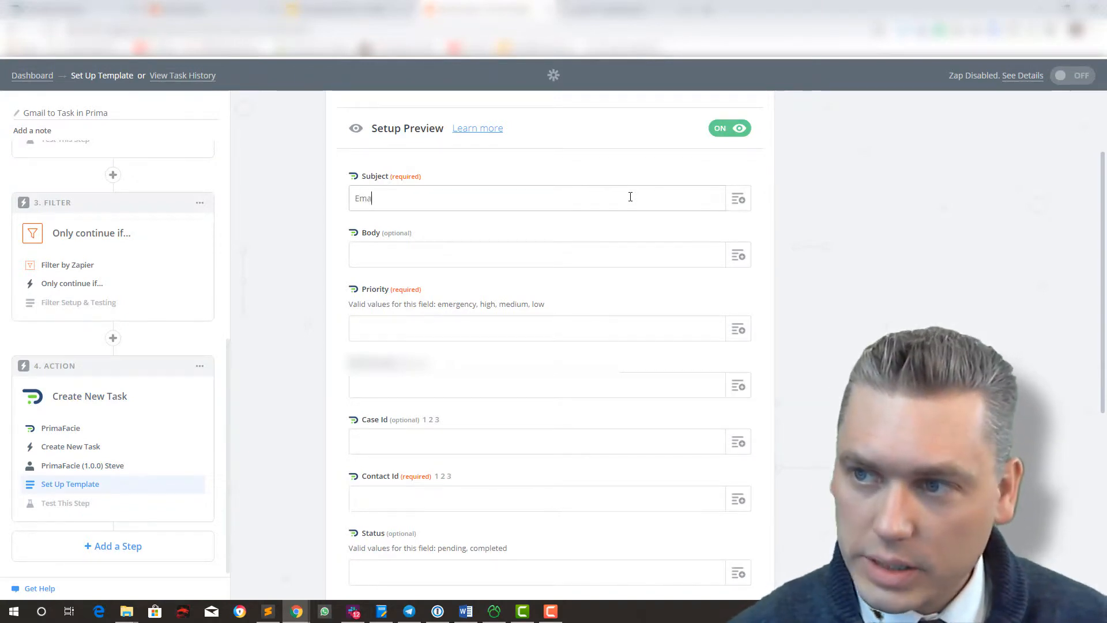
pyautogui.write('Email Received')
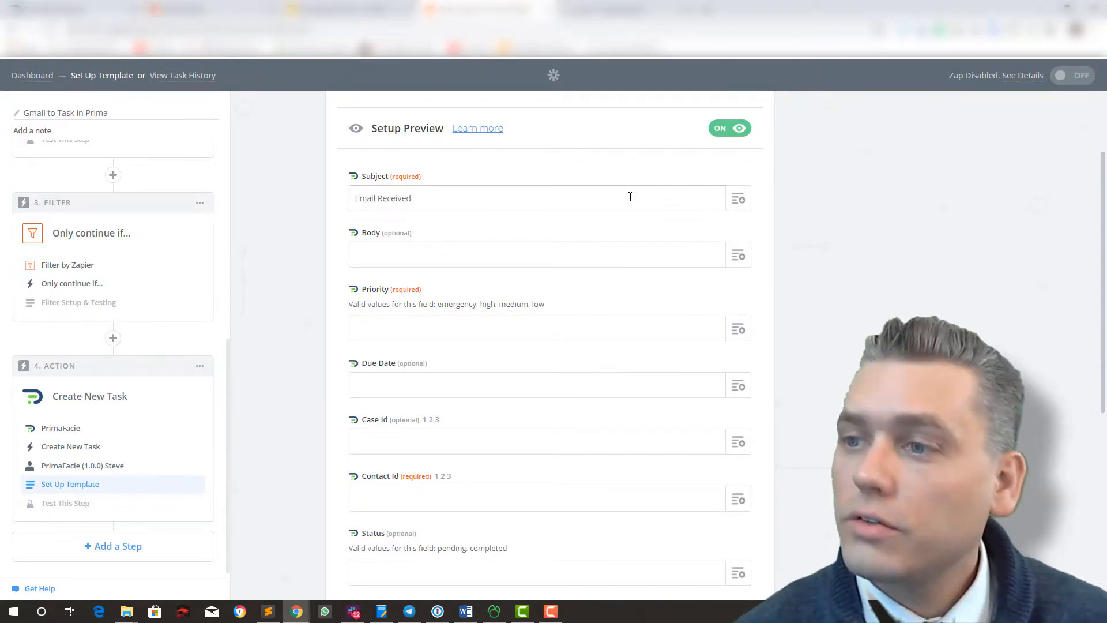
pyautogui.write(' from')
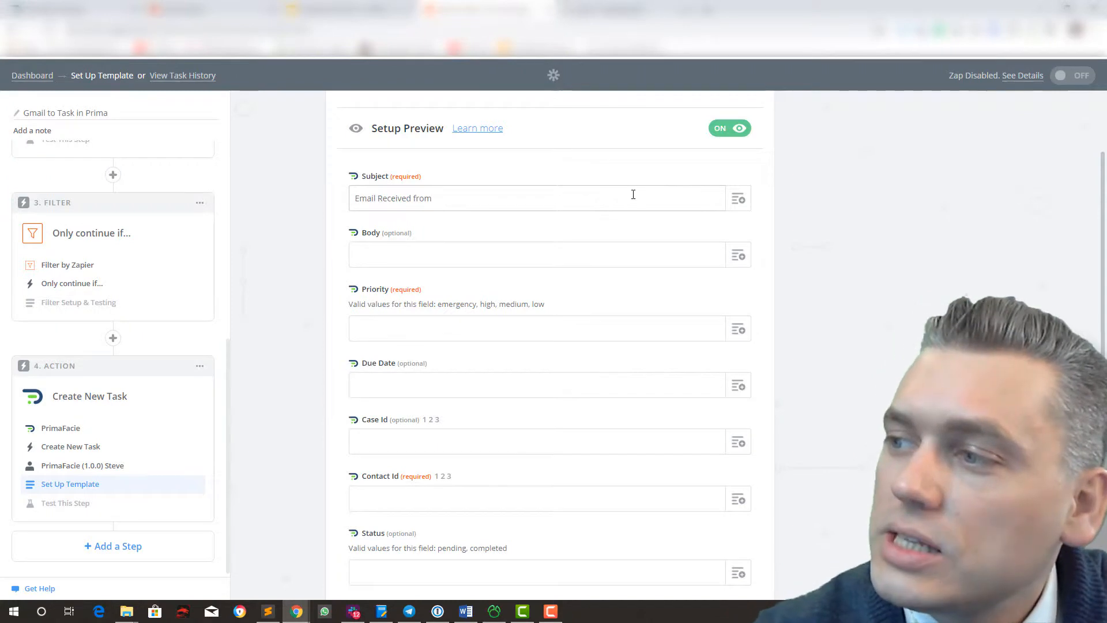
# Append the Full Name field from the Search Contact step to the task's subject.
pyautogui.click(738, 200)
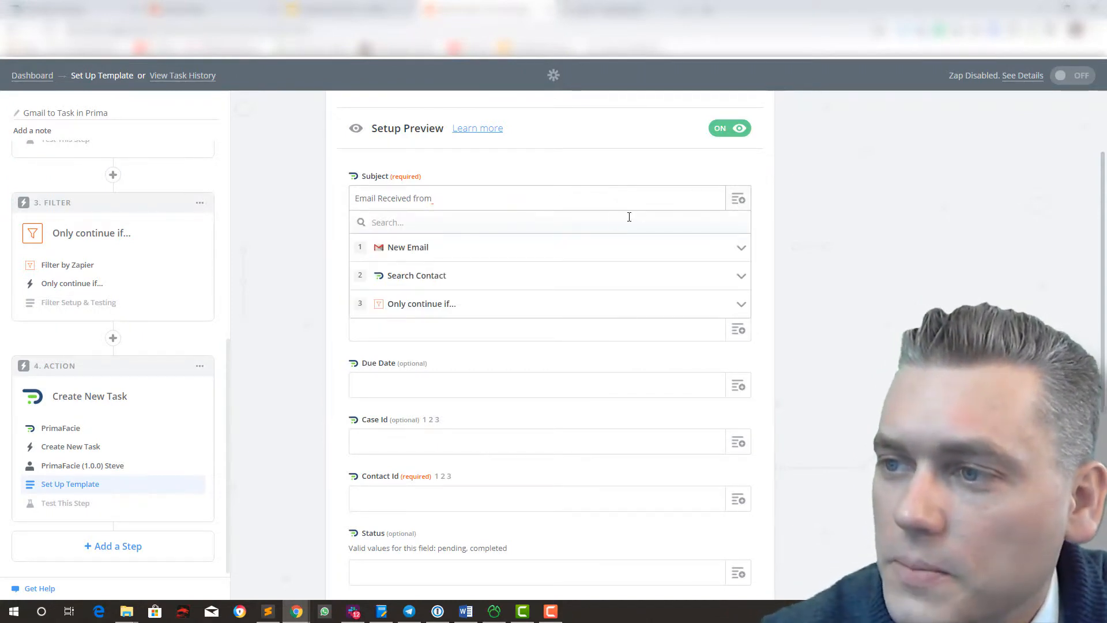
pyautogui.click(431, 279)
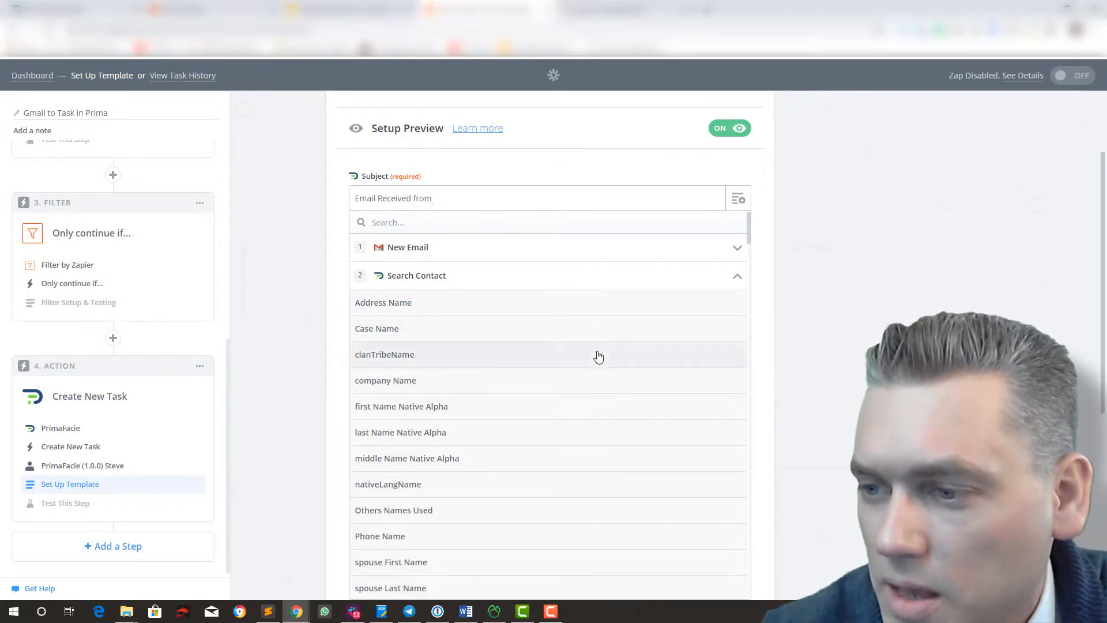
pyautogui.scroll(-3, 596, 346)
pyautogui.scroll(-10, 597, 358)
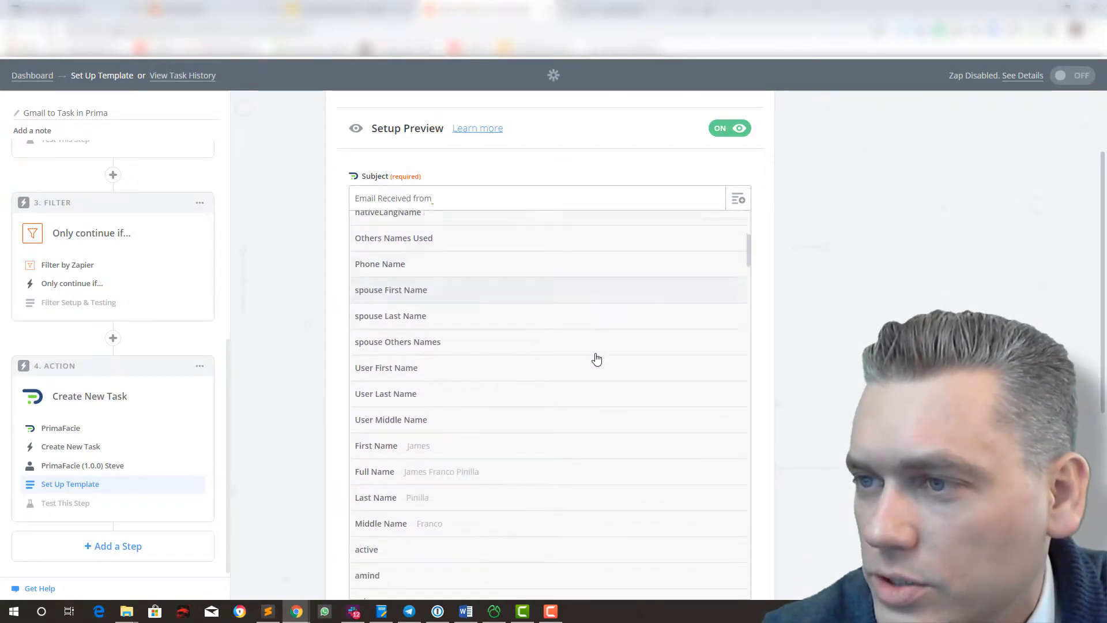
pyautogui.scroll(1, 576, 354)
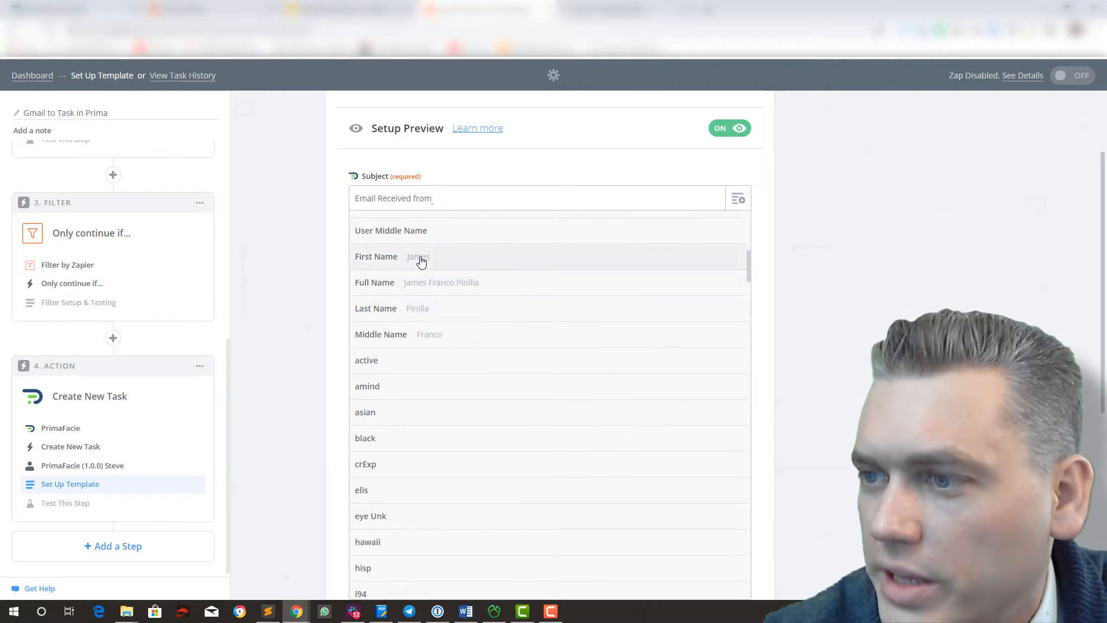
pyautogui.click(420, 284)
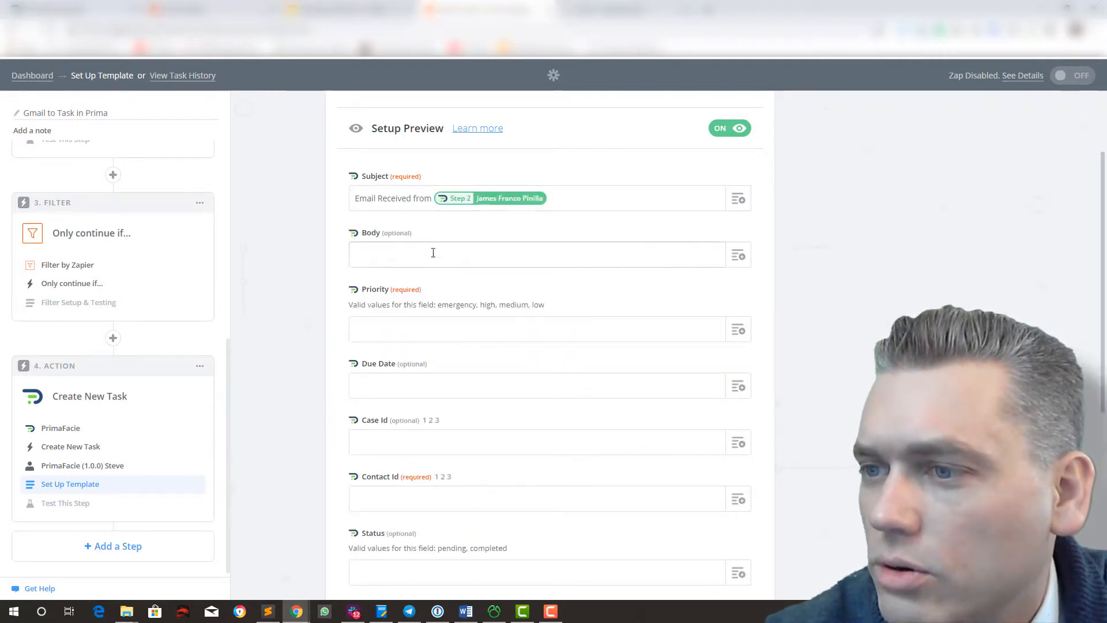
# Set the new task's priority to high.
pyautogui.click(739, 332)
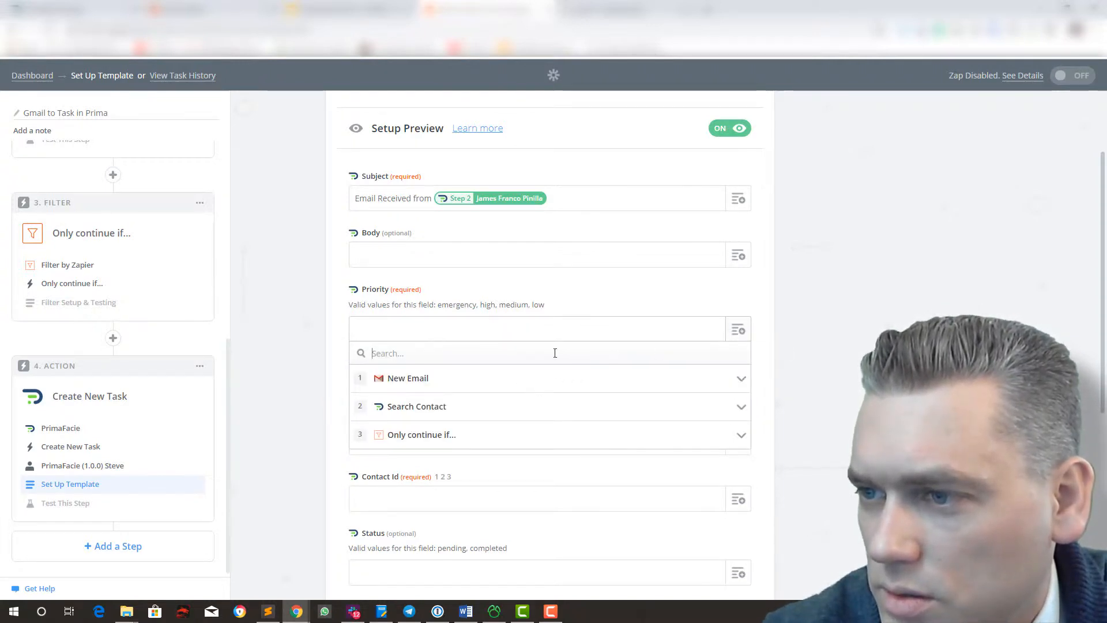
pyautogui.click(551, 326)
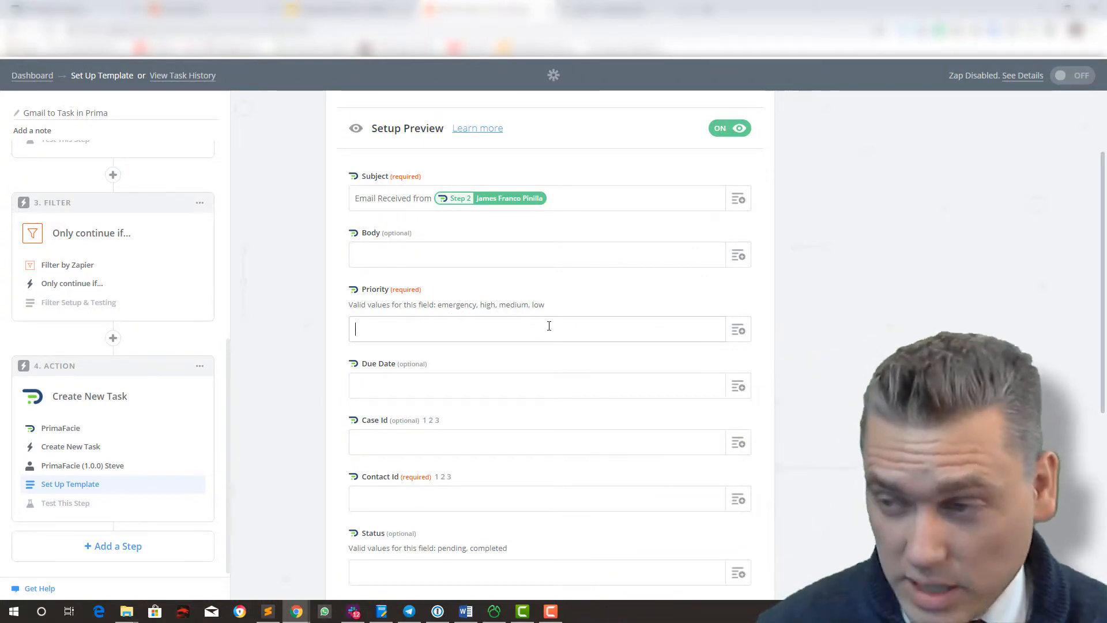
pyautogui.write('high')
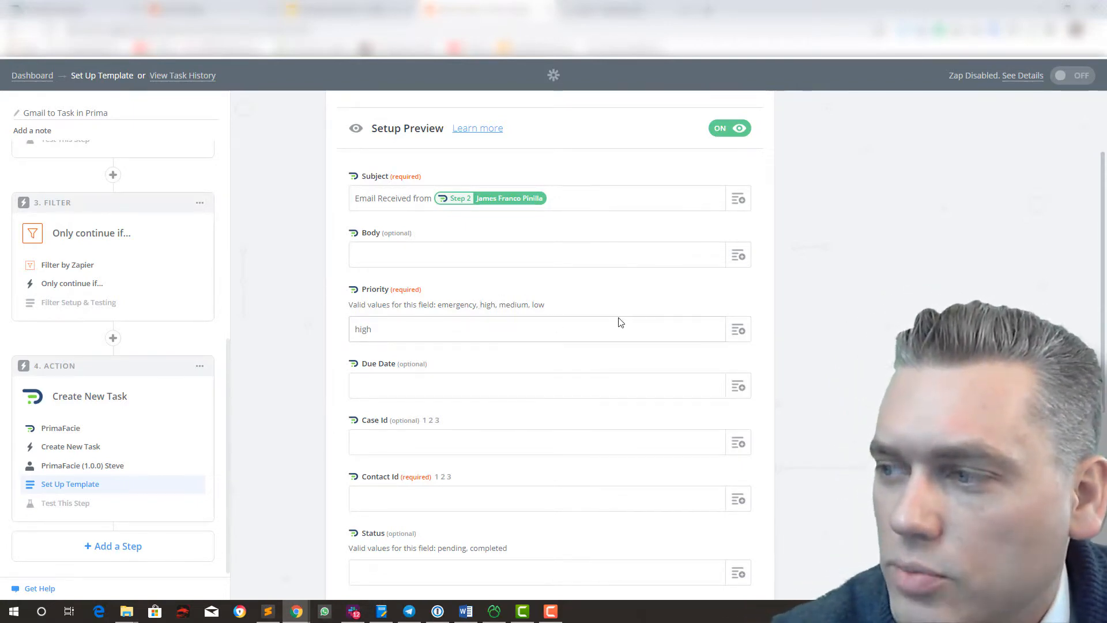
# Search the available fields for "contact id" and map the task's Contact Id to the Search Contact step's contact ID.
pyautogui.scroll(-4, 830, 330)
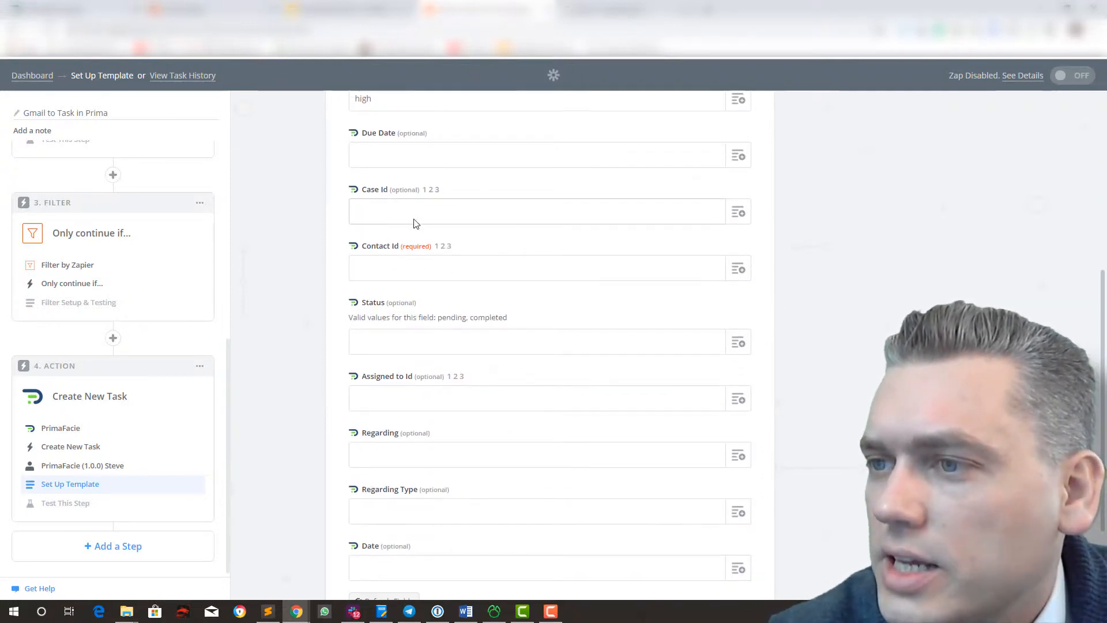
pyautogui.click(739, 270)
pyautogui.click(425, 348)
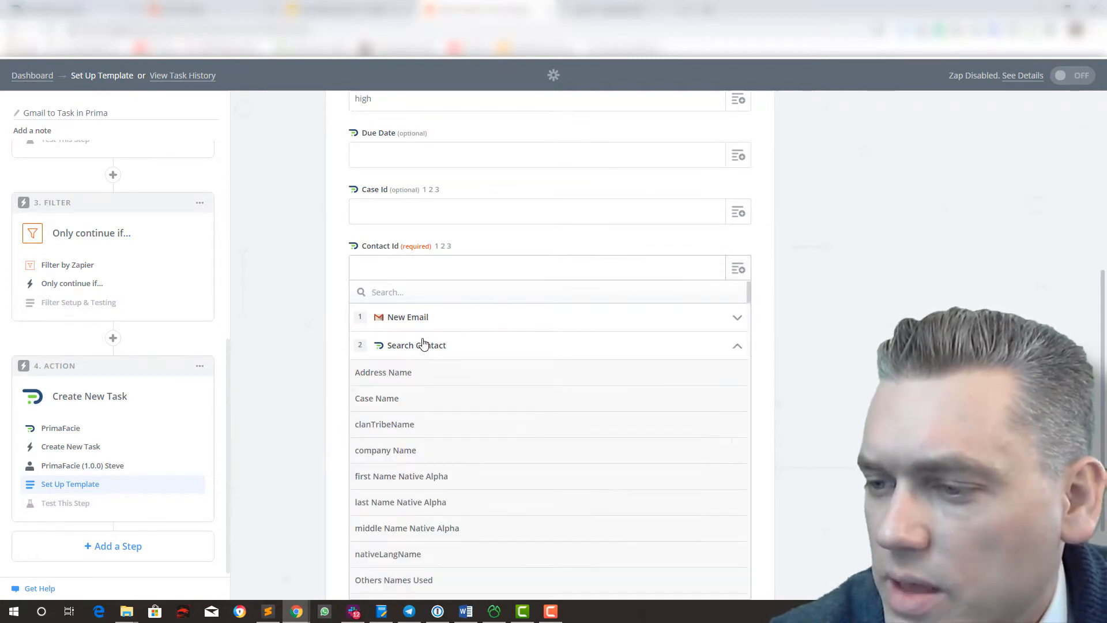
pyautogui.scroll(-5, 577, 425)
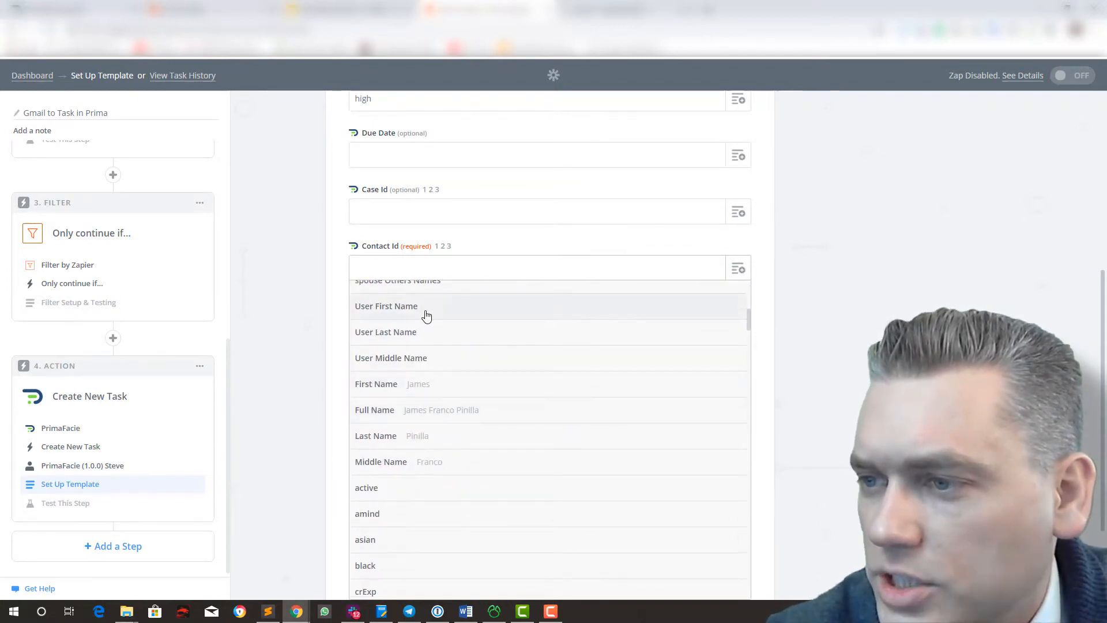
pyautogui.scroll(10, 455, 324)
pyautogui.click(416, 292)
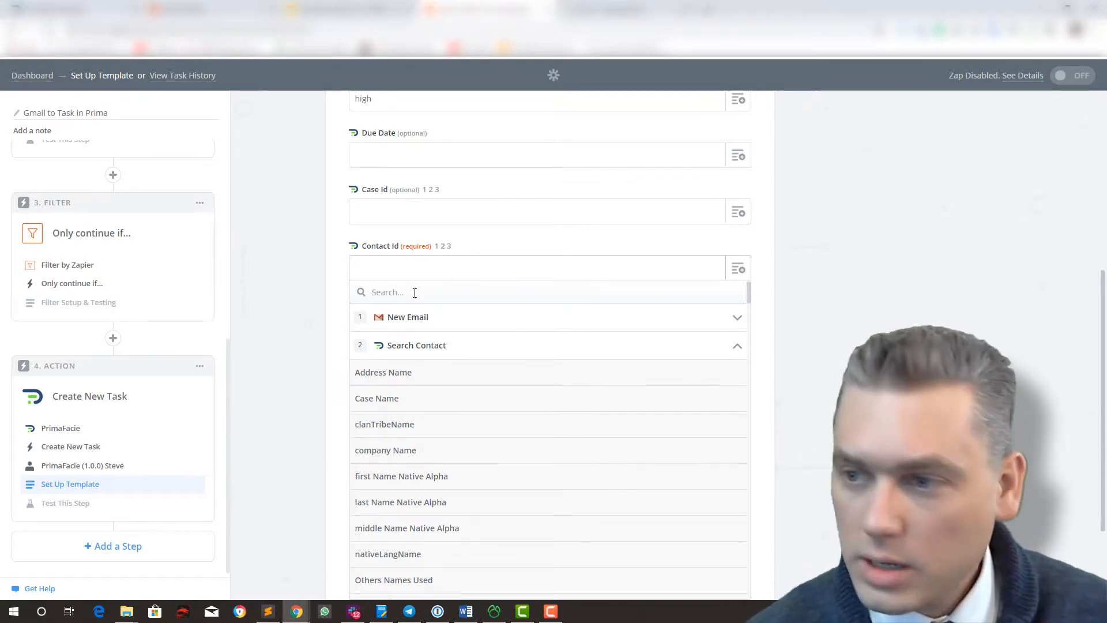
pyautogui.write('contact id')
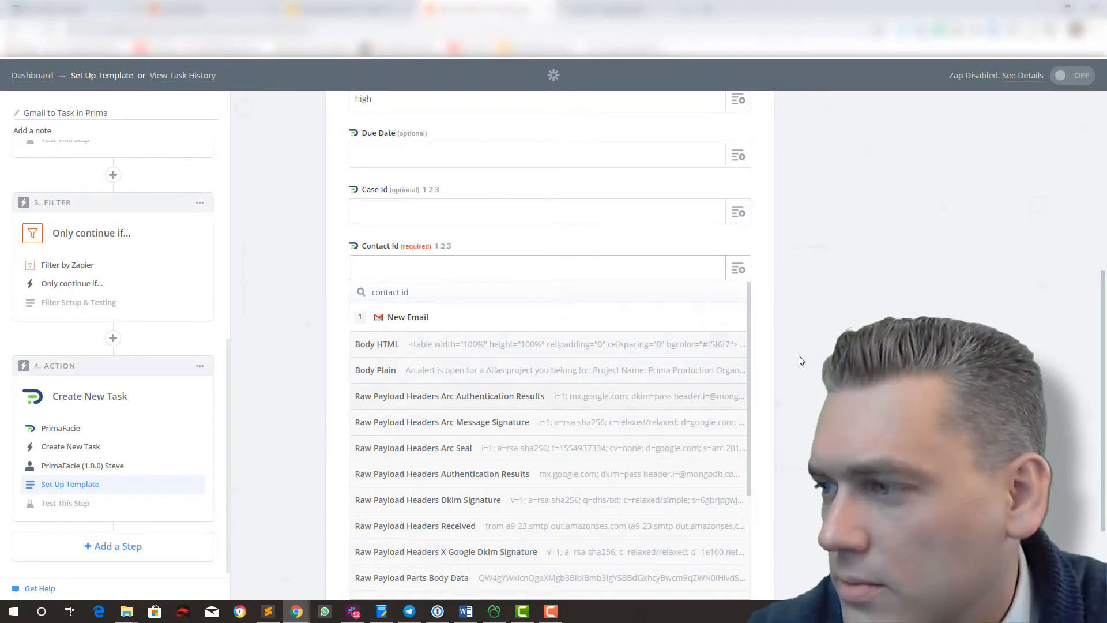
pyautogui.scroll(-3, 746, 343)
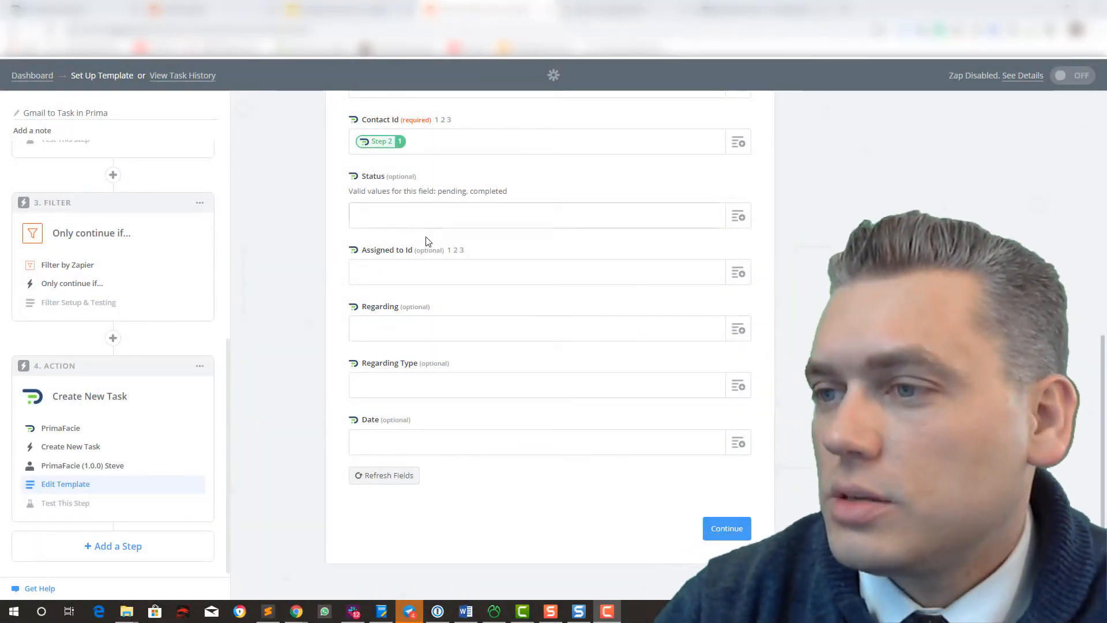
# Set the task's Assigned to Id to 1, leaving Regarding and Regarding Type empty.
pyautogui.click(414, 270)
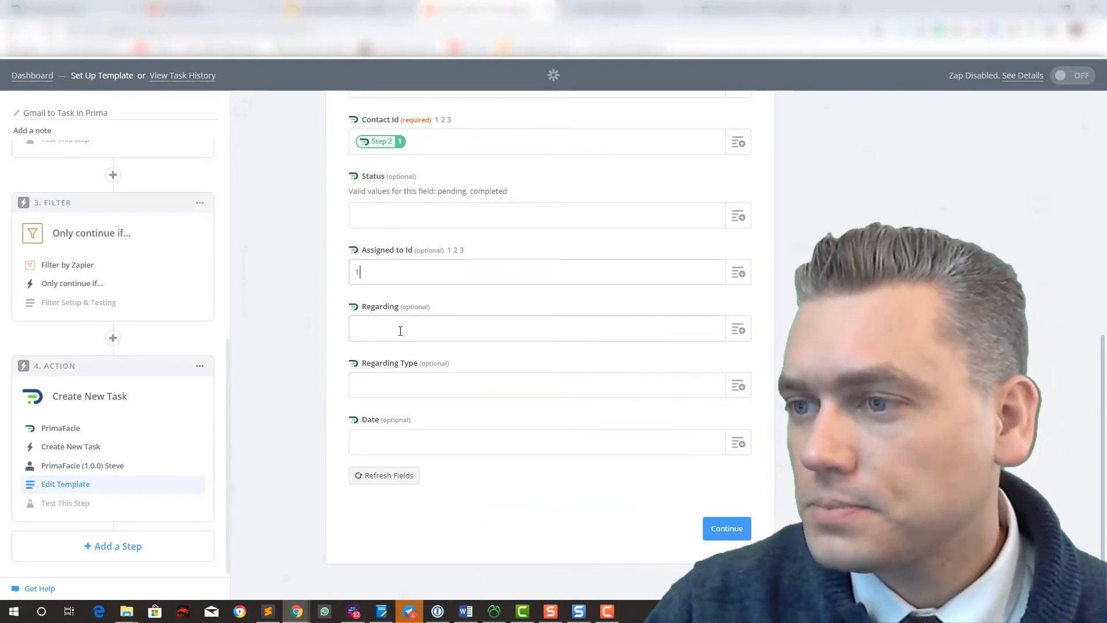
pyautogui.click(395, 374)
pyautogui.click(425, 445)
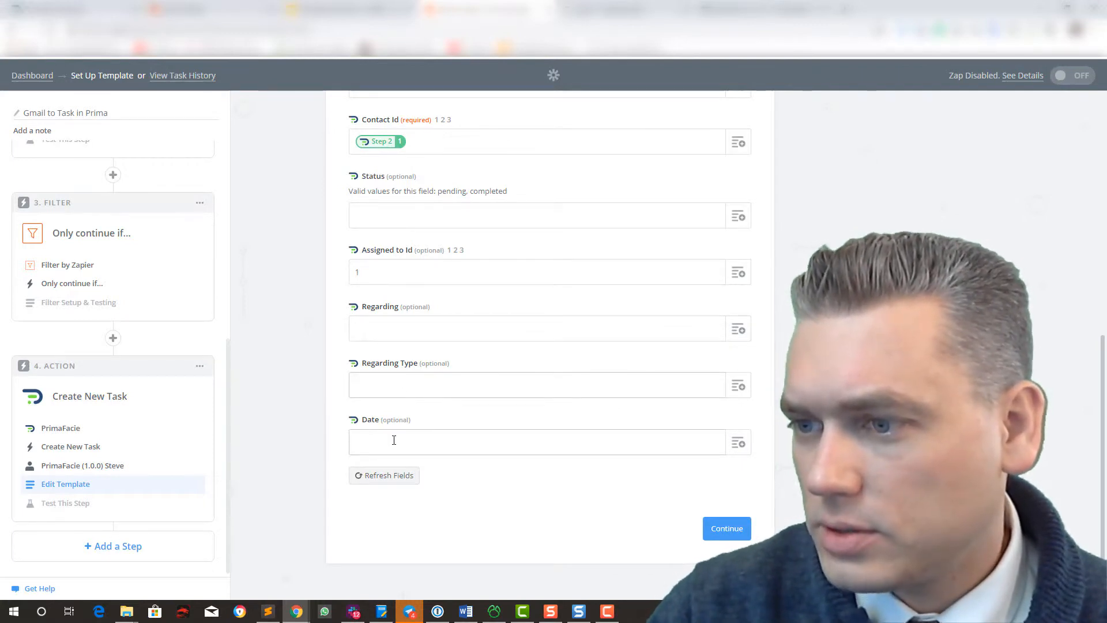
# Map the task's Date to the Date field of the New Email trigger and continue to the step's test.
pyautogui.click(739, 443)
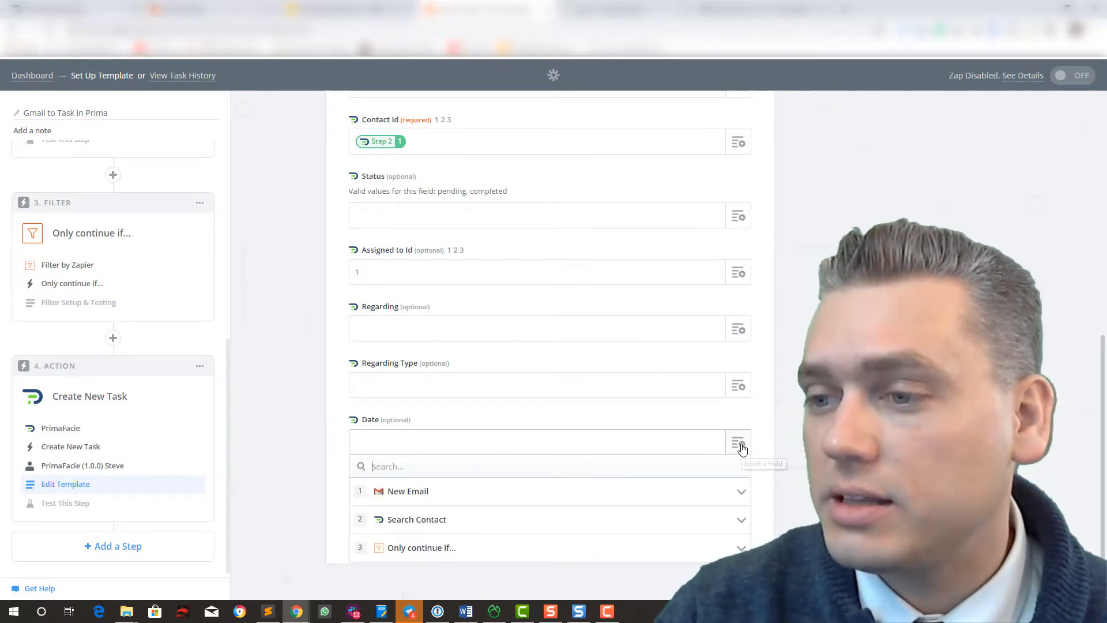
pyautogui.click(499, 491)
pyautogui.scroll(-2, 541, 521)
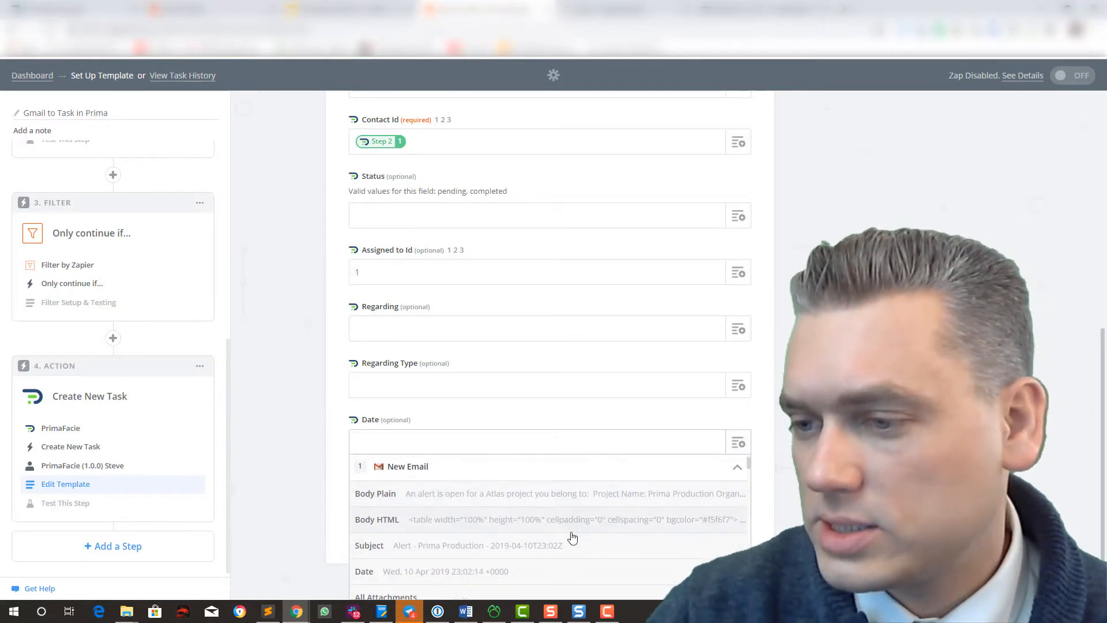
pyautogui.scroll(-1, 572, 538)
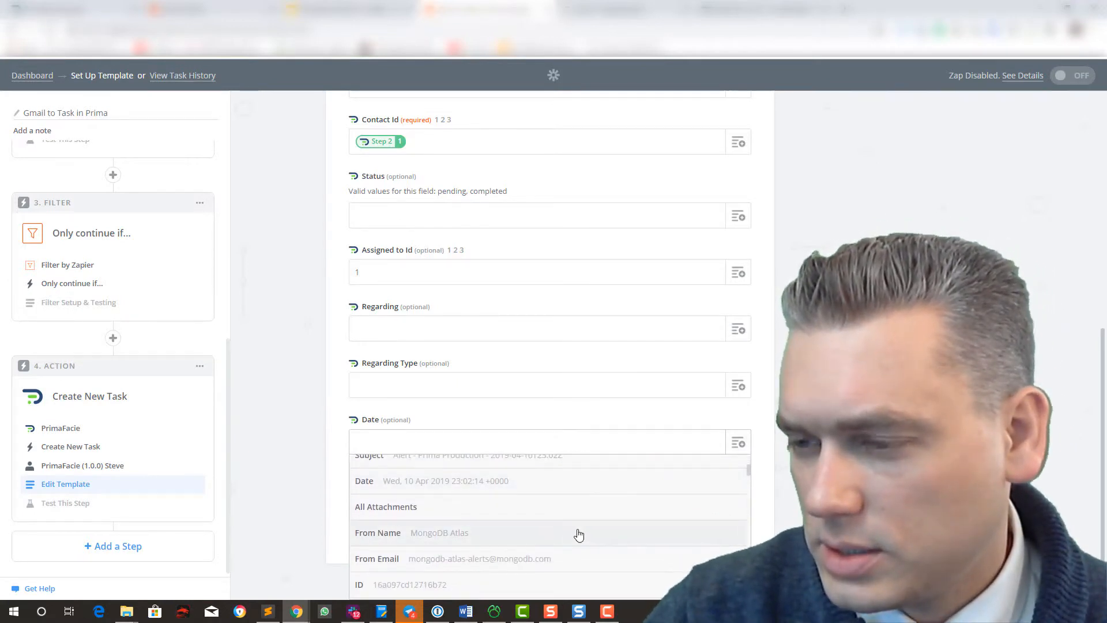
pyautogui.click(502, 483)
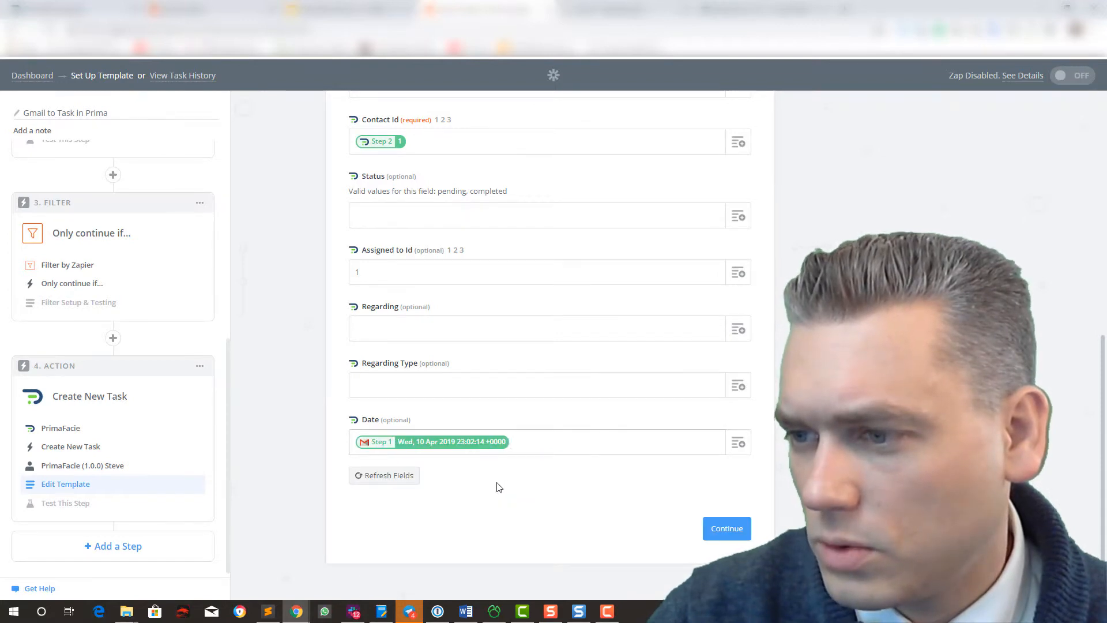
pyautogui.click(727, 530)
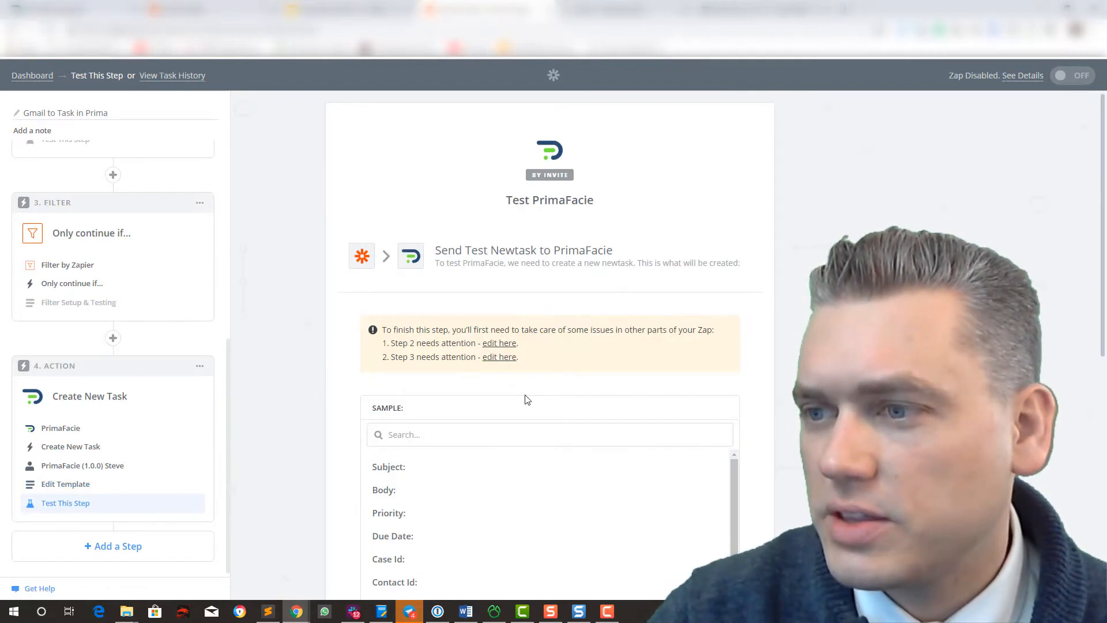
# Continue past the Search Contact test and advance the Only continue if filter to its setup and testing.
pyautogui.scroll(-8, 663, 420)
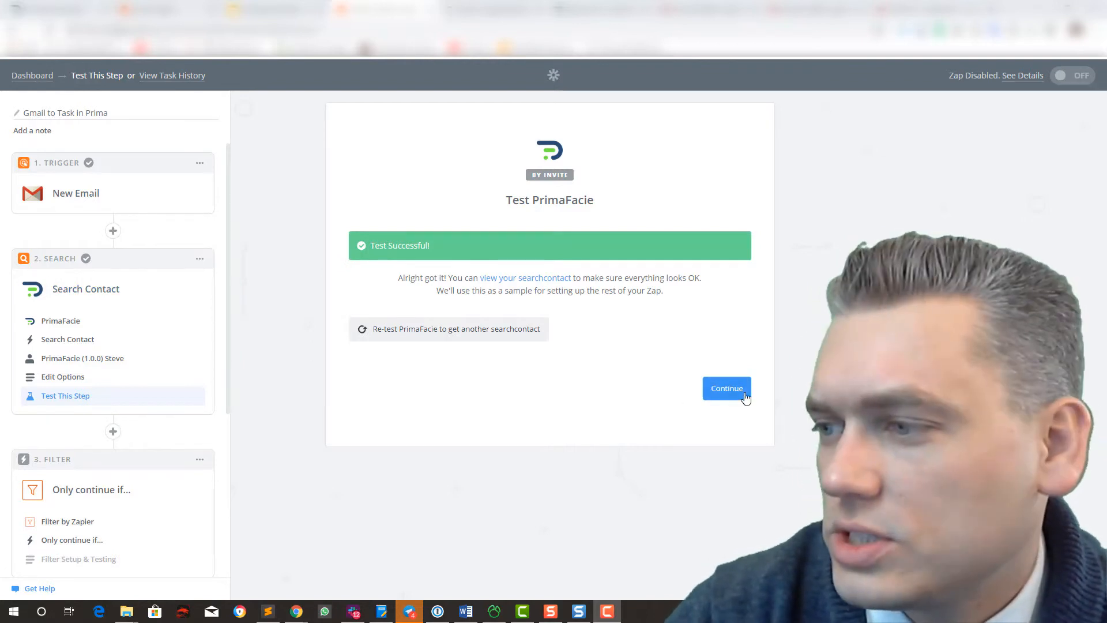
pyautogui.click(727, 389)
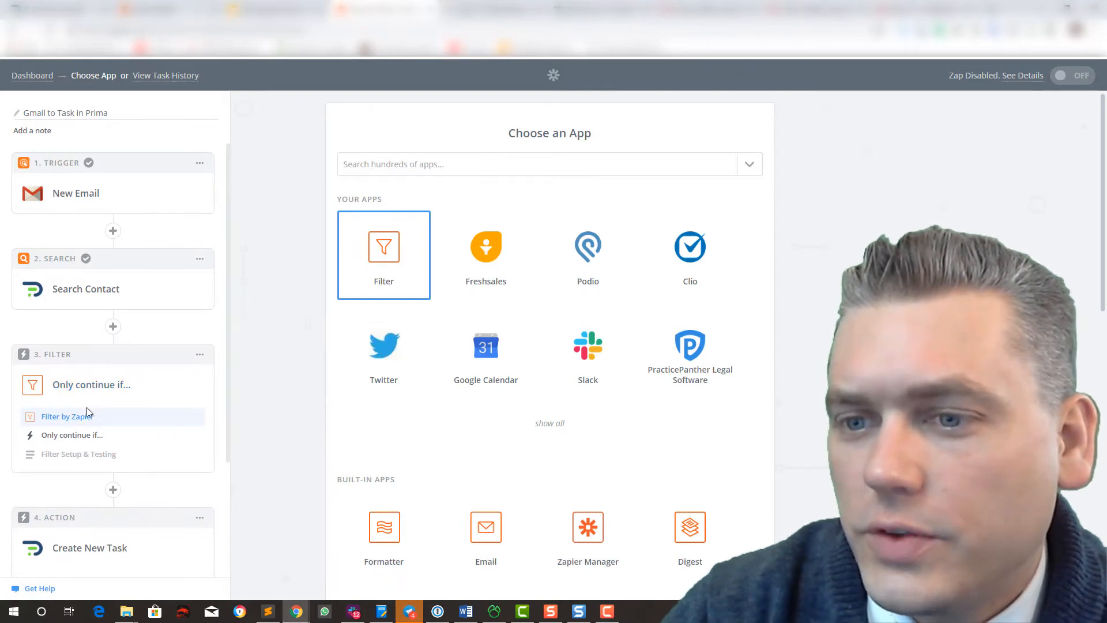
pyautogui.scroll(-1, 92, 415)
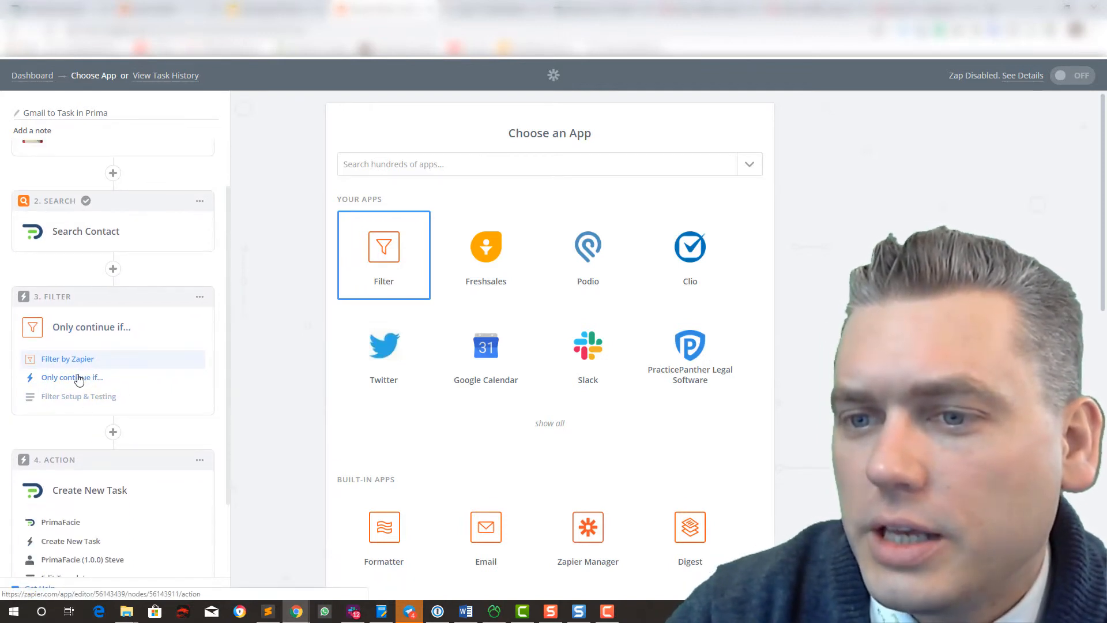
pyautogui.click(79, 378)
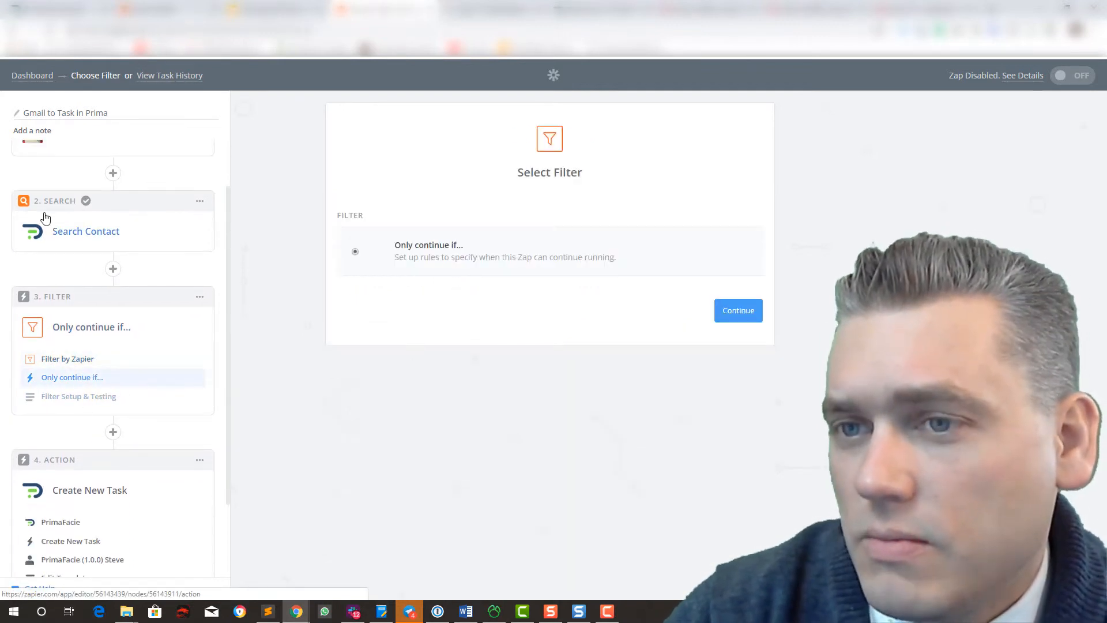
pyautogui.click(746, 309)
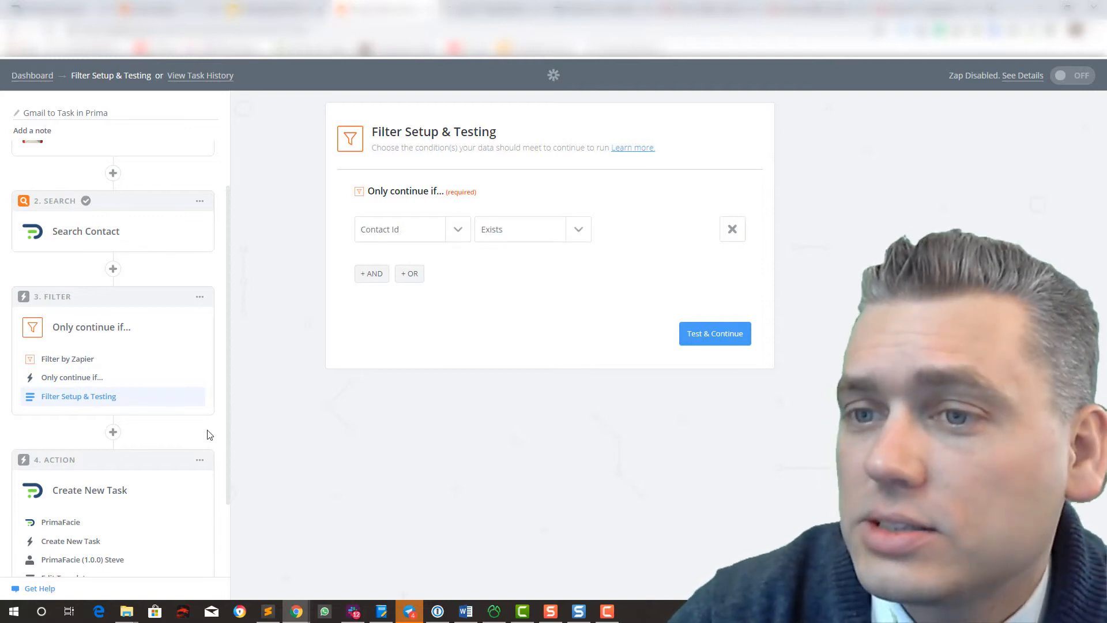
# Reopen the Create New Task template and review its field mappings from Subject down to Date.
pyautogui.moveTo(227, 413); pyautogui.dragTo(228, 508)
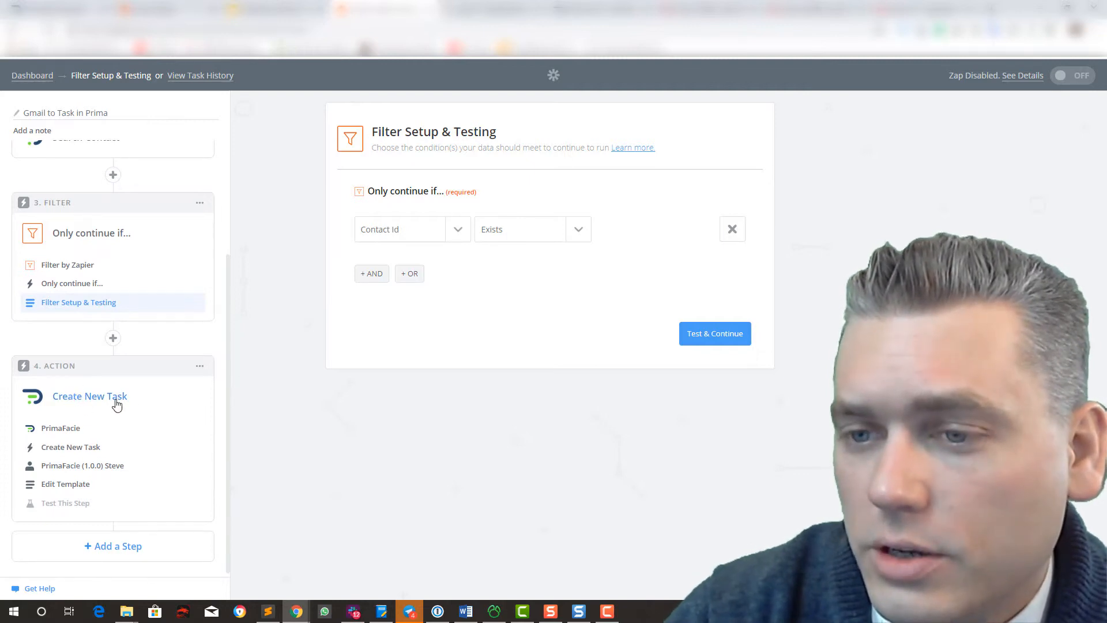
pyautogui.click(63, 489)
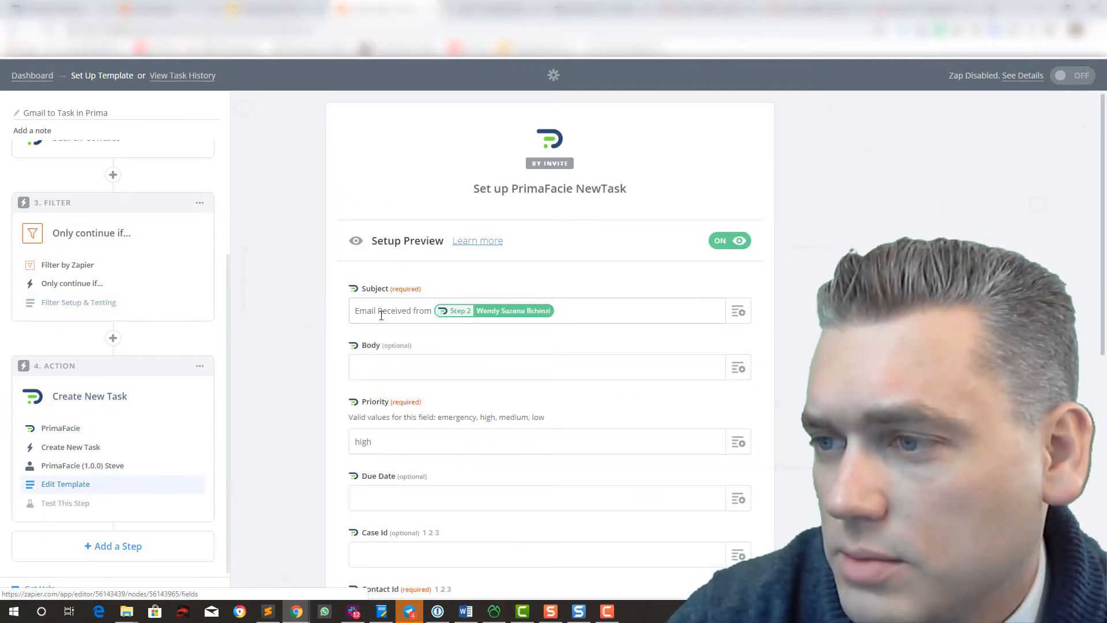
pyautogui.scroll(-5, 324, 410)
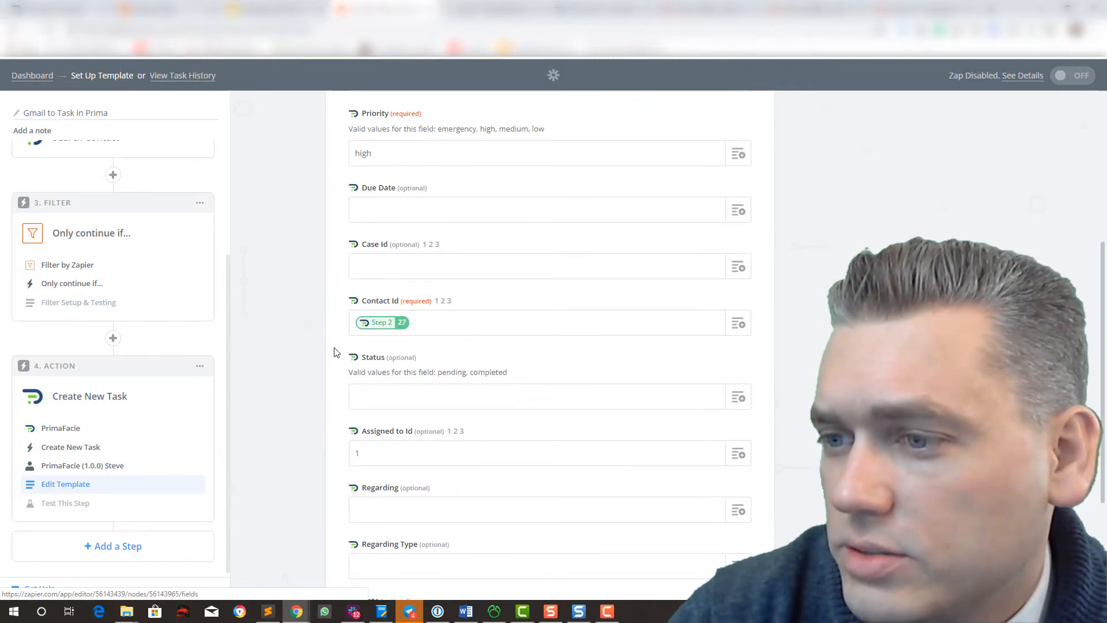
pyautogui.scroll(-3, 336, 352)
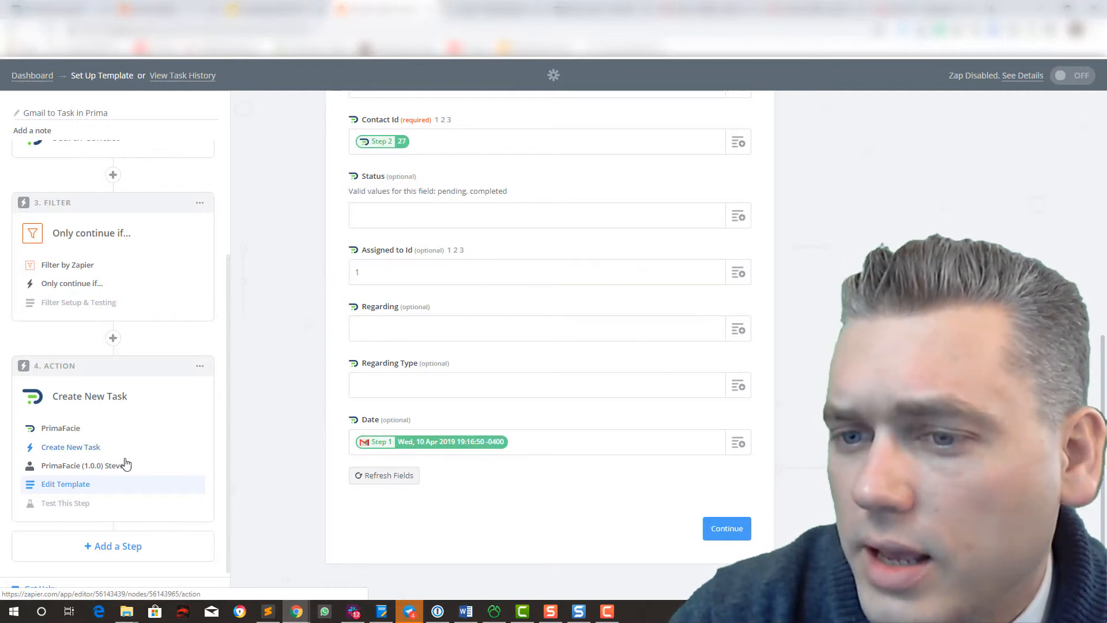
# Continue from the Create New Task template to its test and review the sample task to send to PrimaFacie.
pyautogui.click(720, 533)
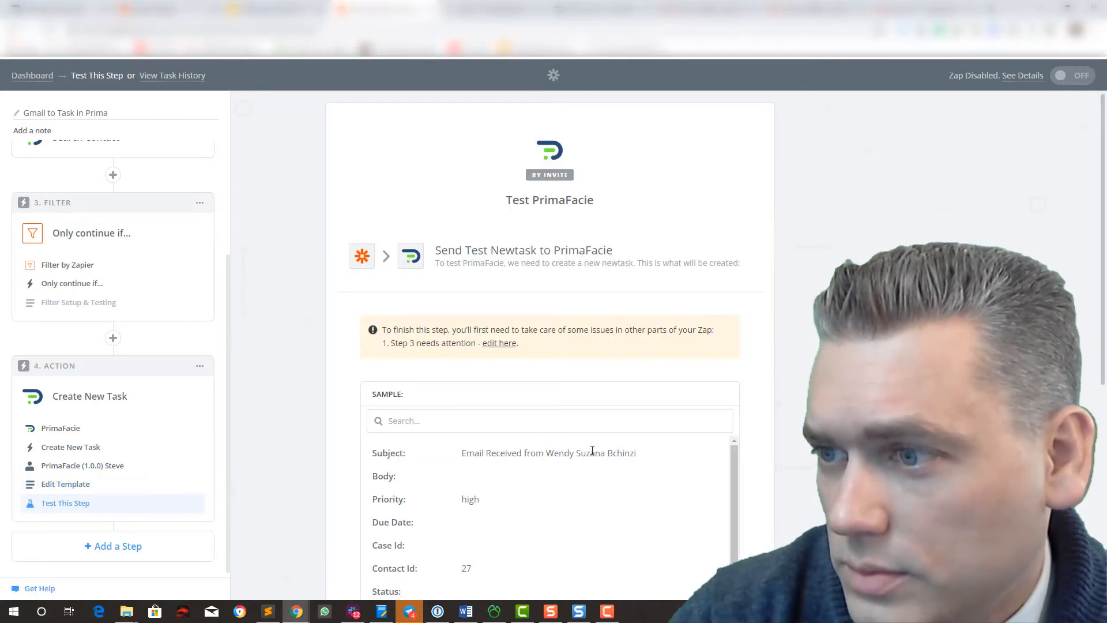
pyautogui.scroll(-6, 623, 400)
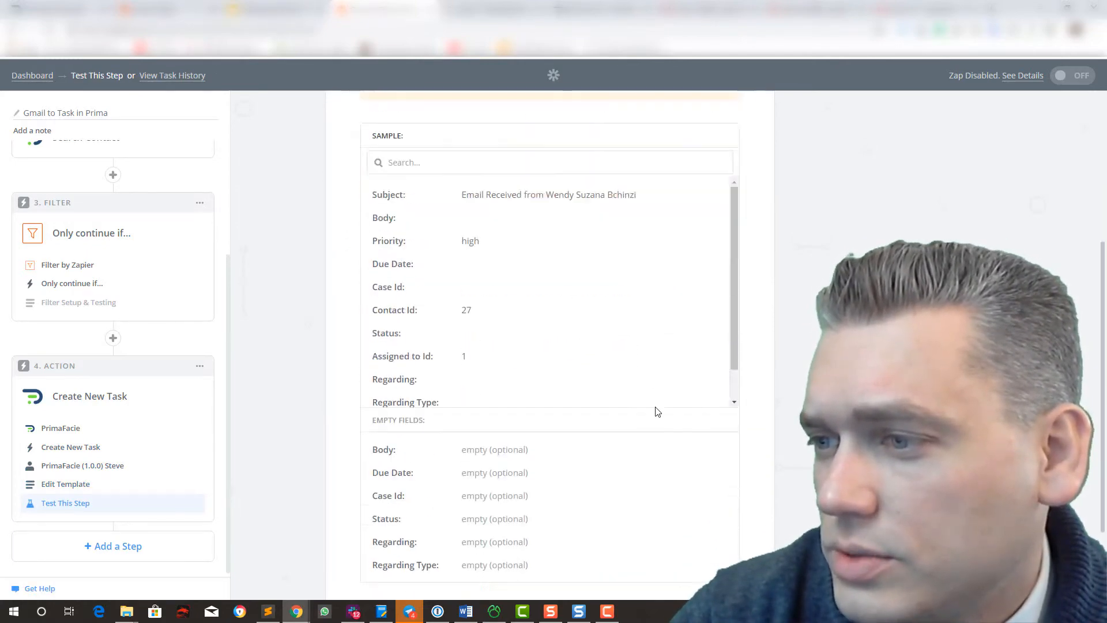
pyautogui.scroll(6, 658, 411)
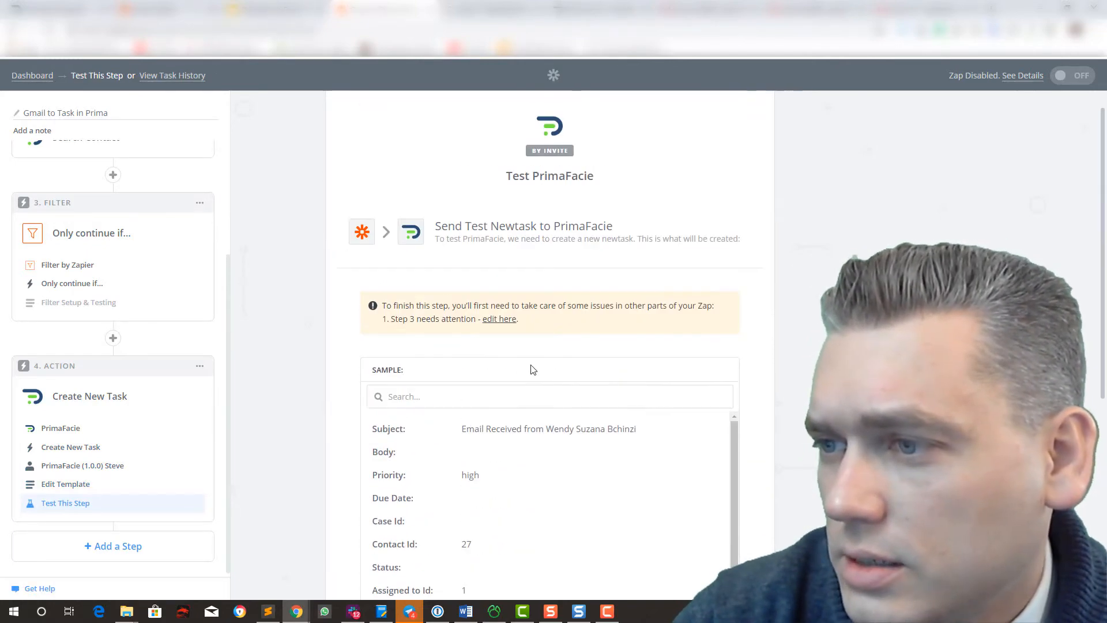
# Return to the step 3 filter that needs attention, test its Contact Id Exists condition and continue past it.
pyautogui.click(499, 320)
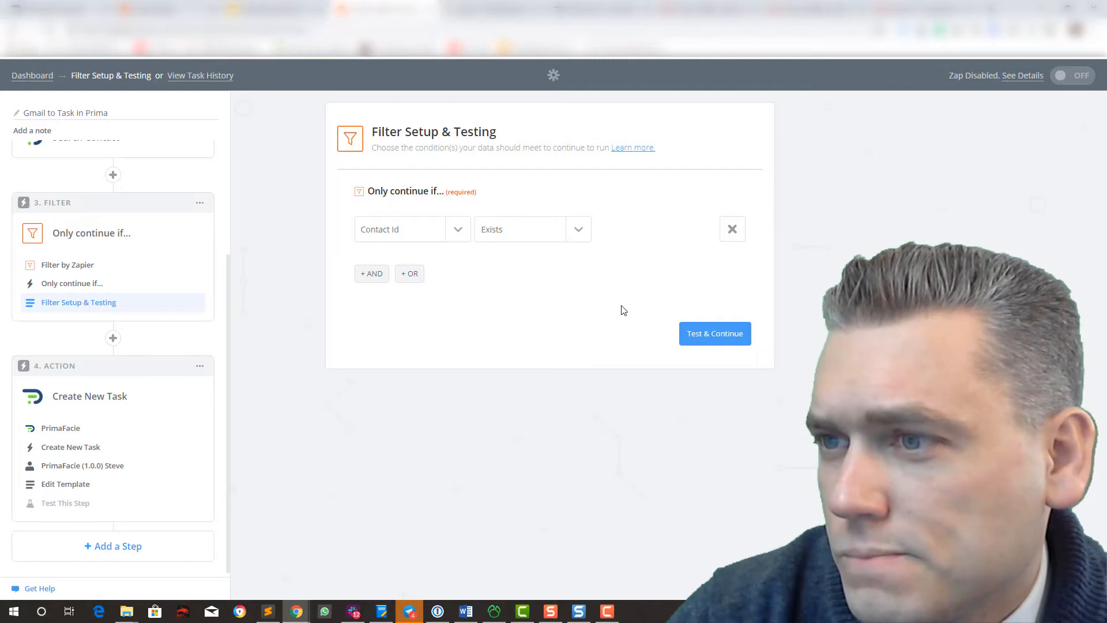
pyautogui.click(714, 333)
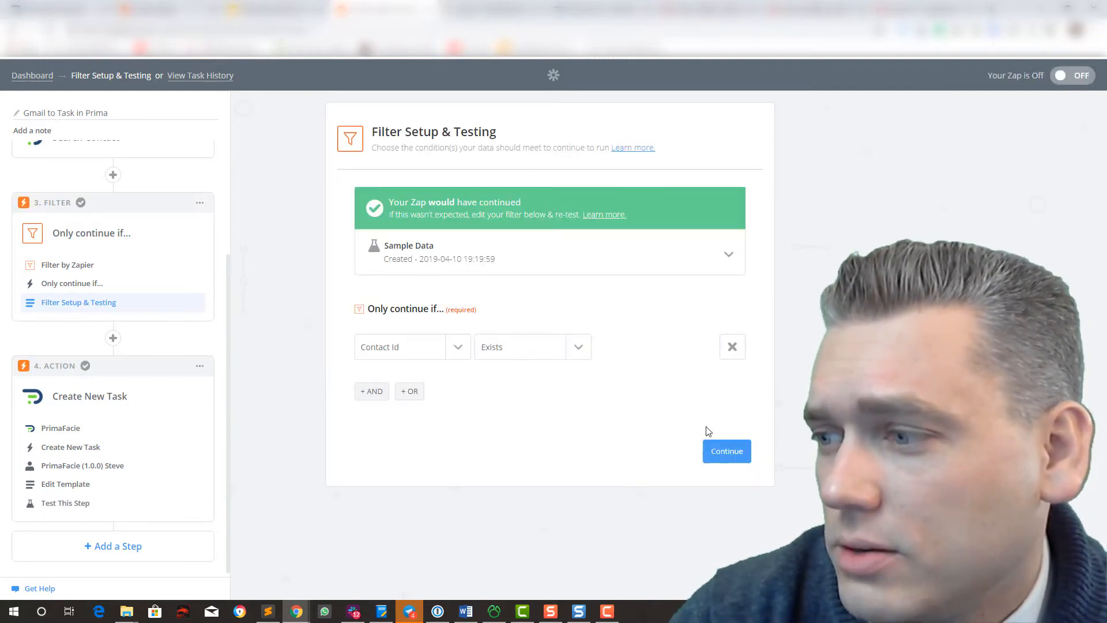
pyautogui.click(728, 456)
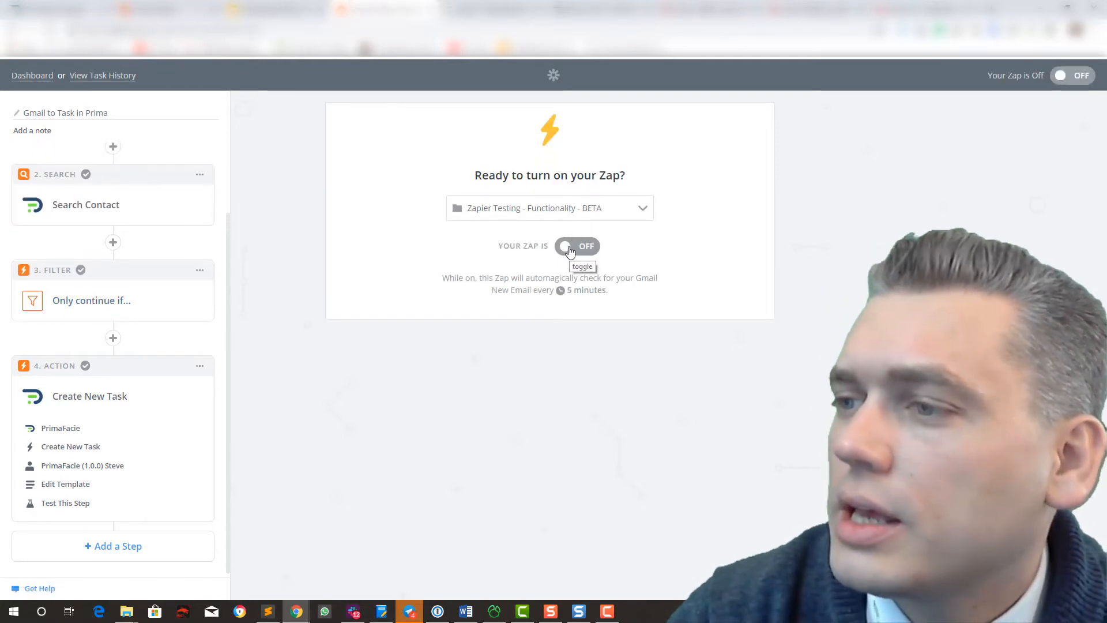
# Turn on the Gmail to Task in Prima Zap and look over its sequence of steps from the trigger.
pyautogui.click(570, 248)
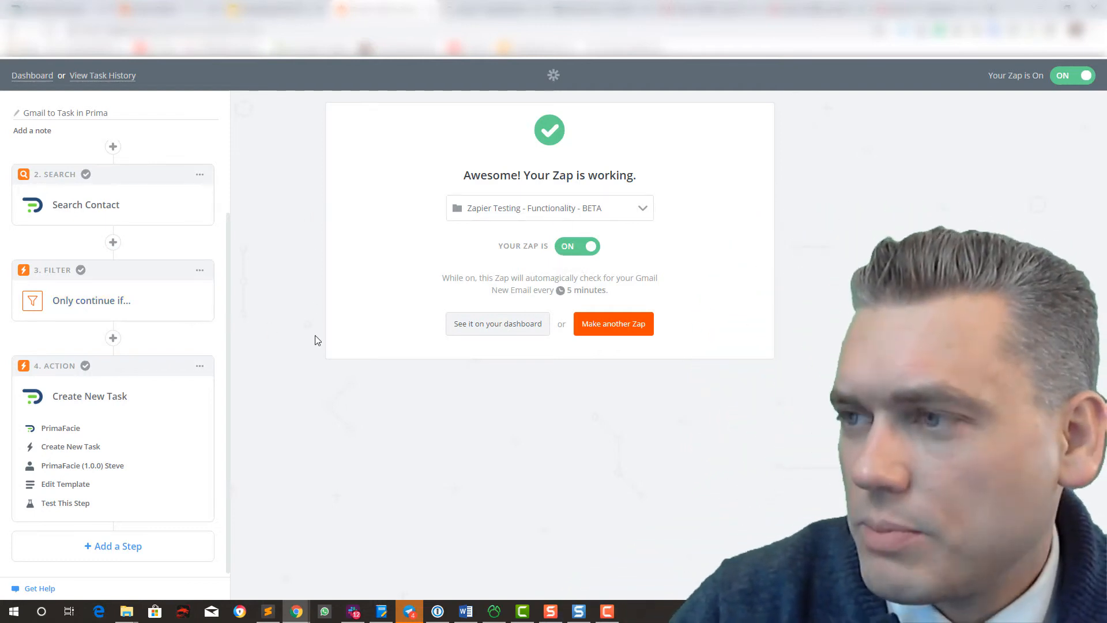
pyautogui.scroll(1, 136, 263)
pyautogui.scroll(2, 136, 263)
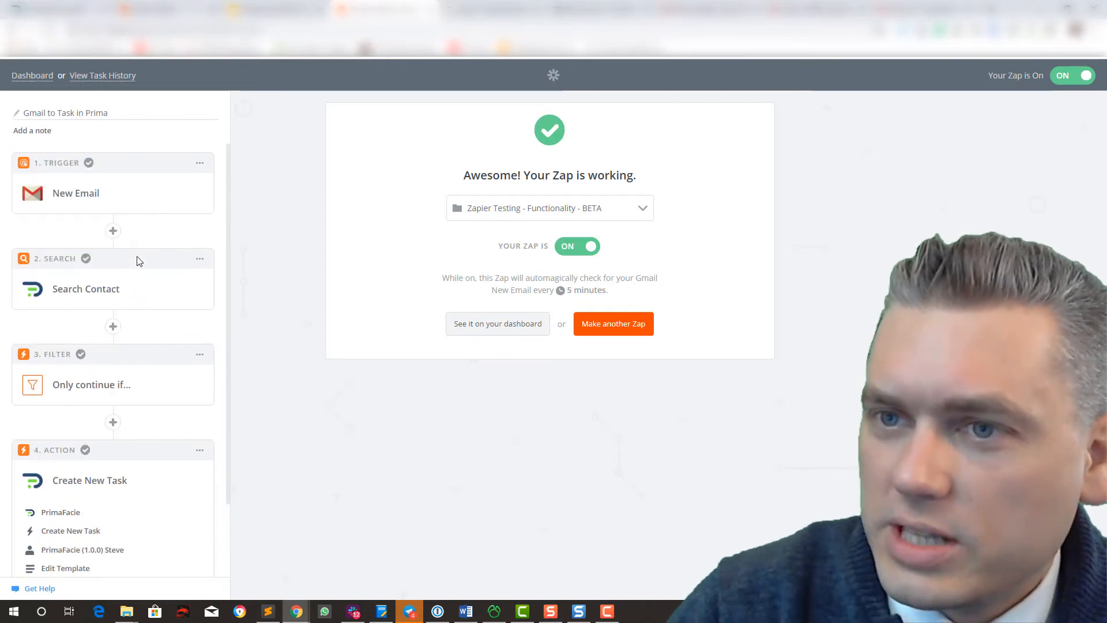